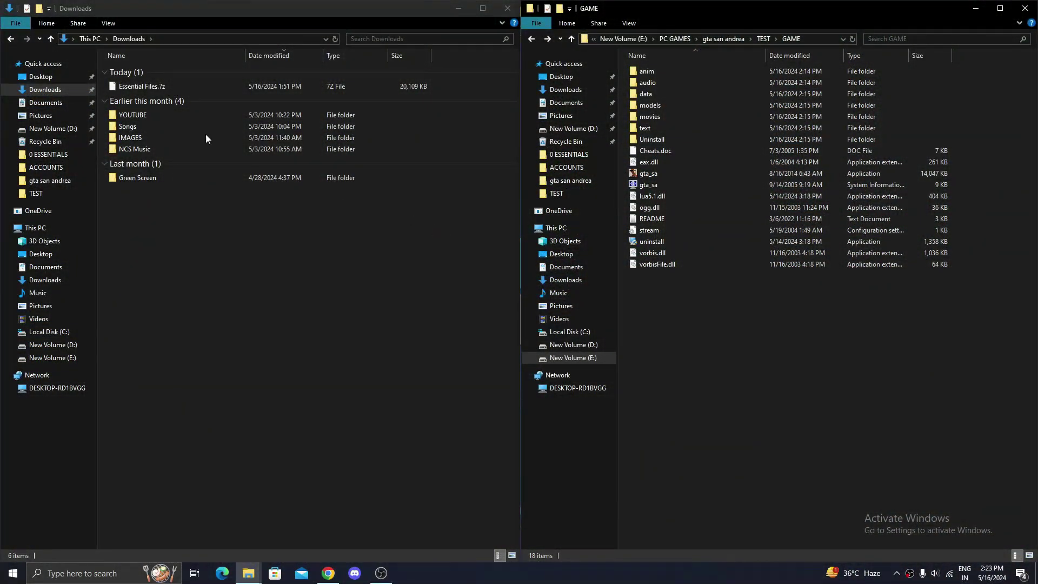
# Step: Extract the Essential Files.7z archive in Downloads into its own Essential Files folder with 7-Zip
pyautogui.rightClick(134, 86)
pyautogui.moveTo(173, 118)
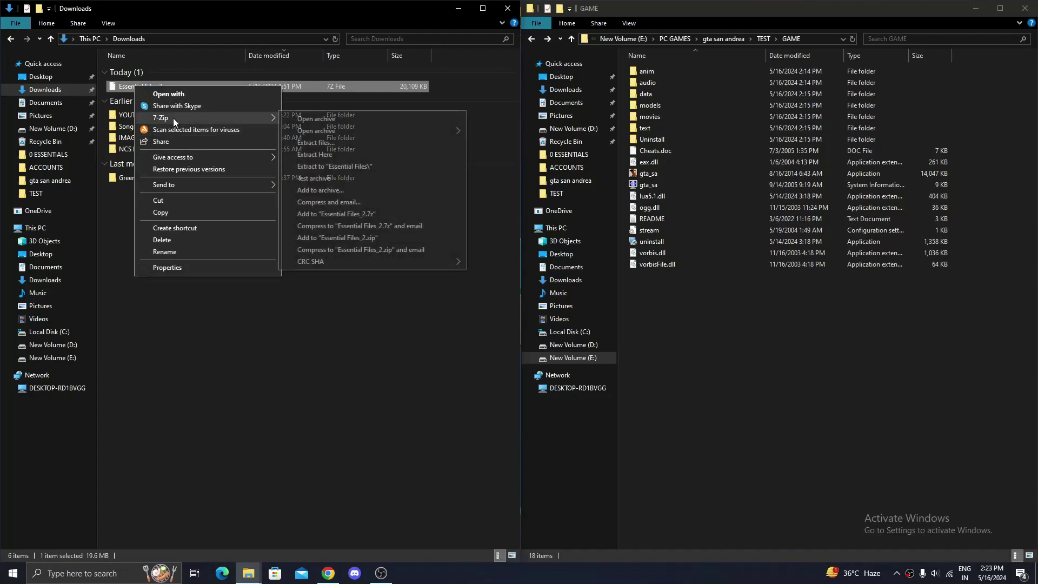
pyautogui.click(356, 167)
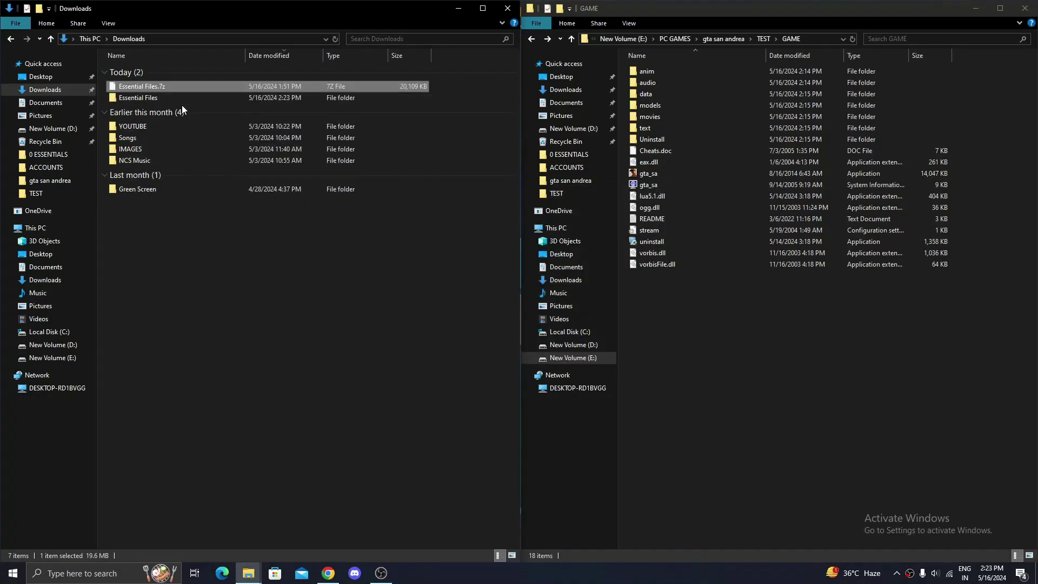
# Step: In the Essential Files folder, extract the Files you need, SA_-_Essentials_Pack and WIN 8 10 ENB FIX archives into separate folders
pyautogui.doubleClick(182, 95)
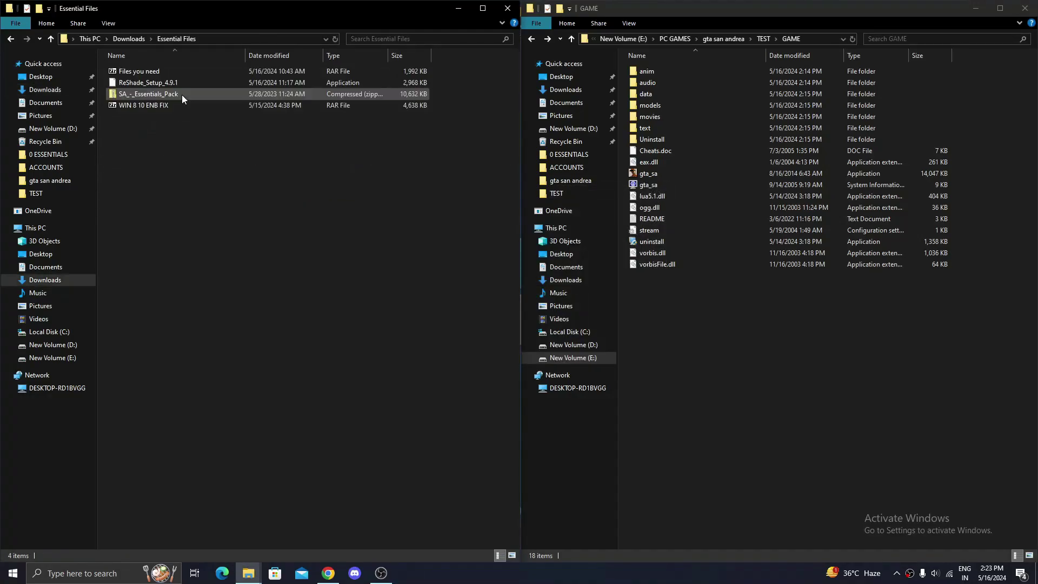
pyautogui.click(145, 104)
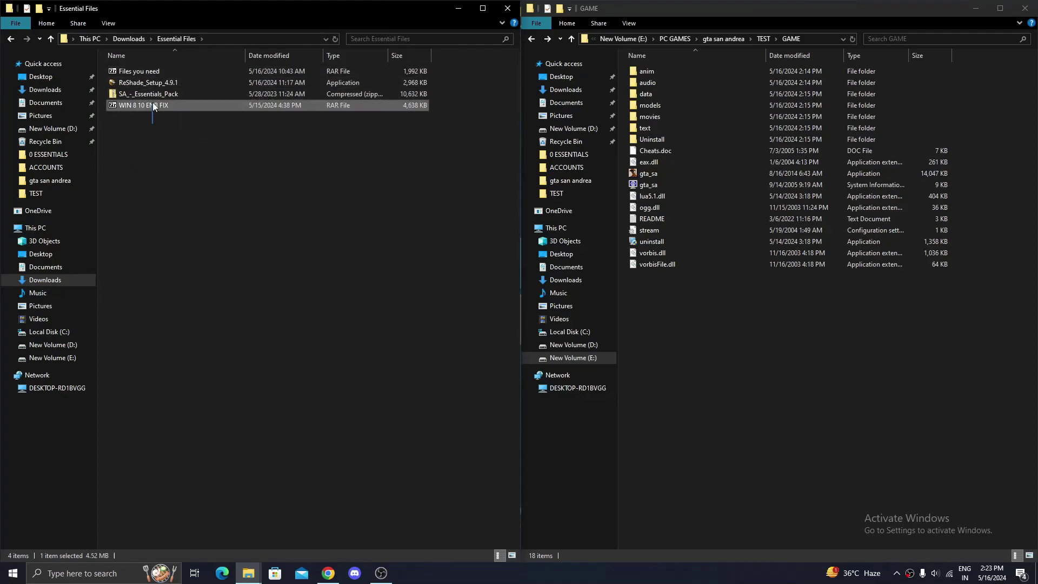
pyautogui.keyDown('ctrl'); pyautogui.click(148, 94); pyautogui.keyUp('ctrl')
pyautogui.keyDown('ctrl'); pyautogui.click(156, 73); pyautogui.keyUp('ctrl')
pyautogui.rightClick(157, 76)
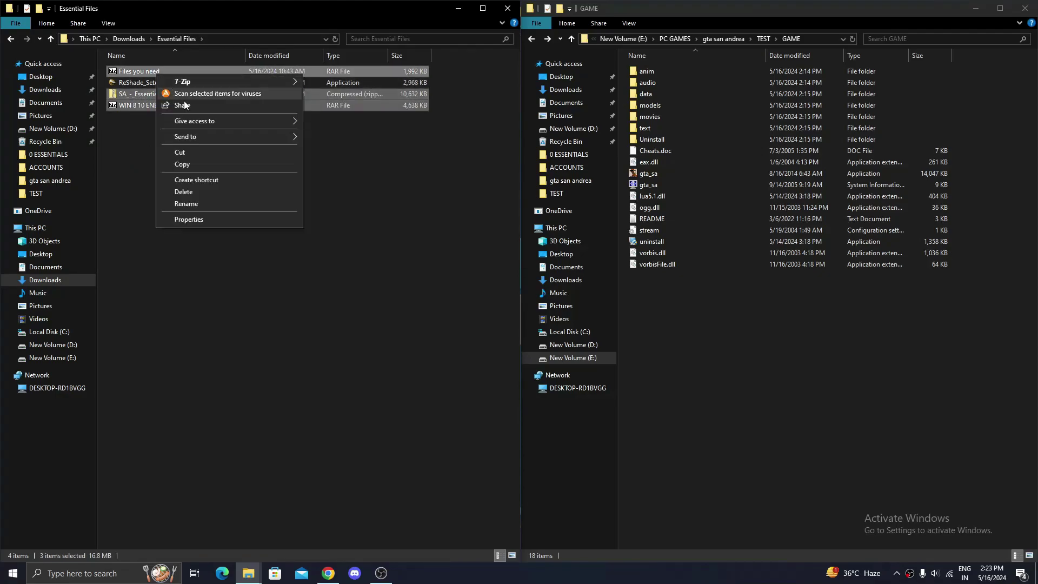
pyautogui.moveTo(276, 81)
pyautogui.click(344, 107)
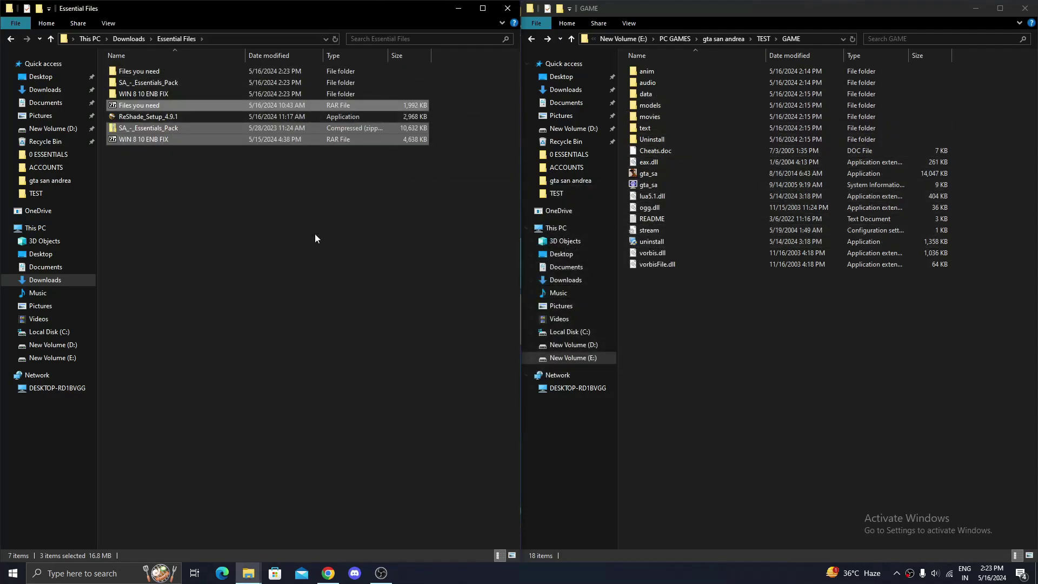
pyautogui.click(135, 105)
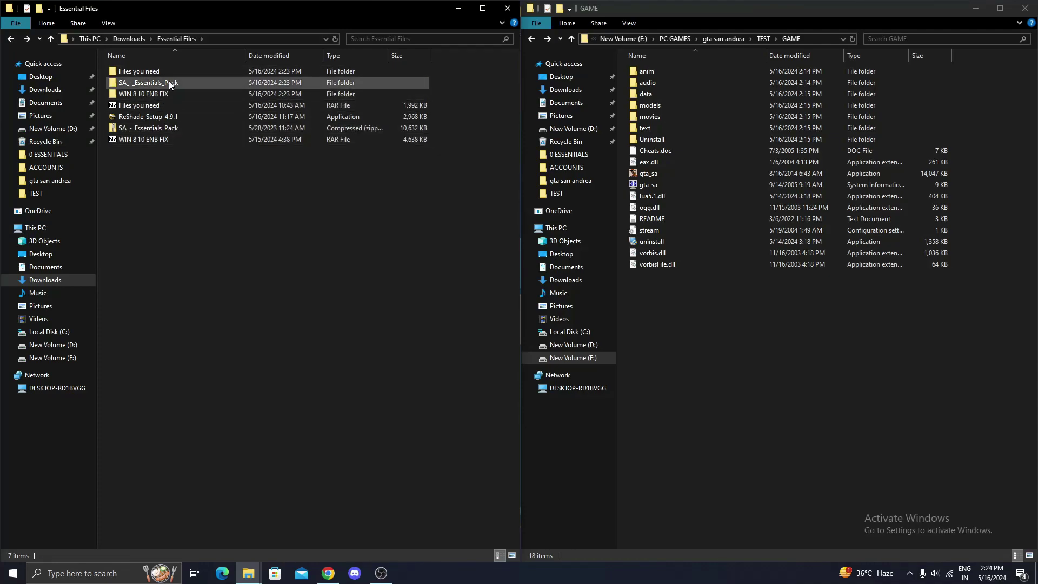
# Step: Copy the gta_sa application from the extracted SA_-_Essentials_Pack folder into the GAME folder, replacing the existing file
pyautogui.click(169, 81)
pyautogui.doubleClick(169, 82)
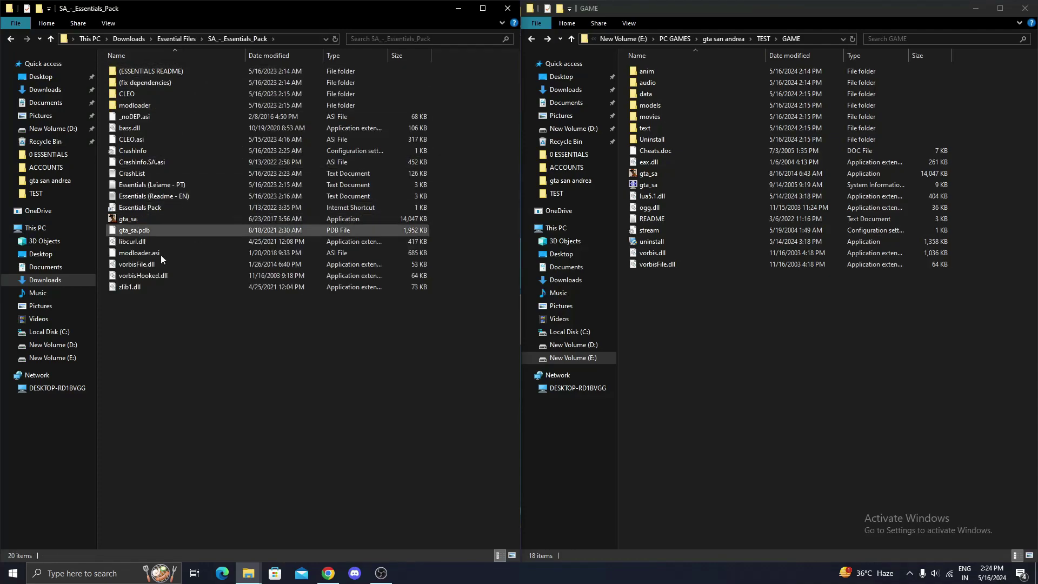
pyautogui.rightClick(114, 219)
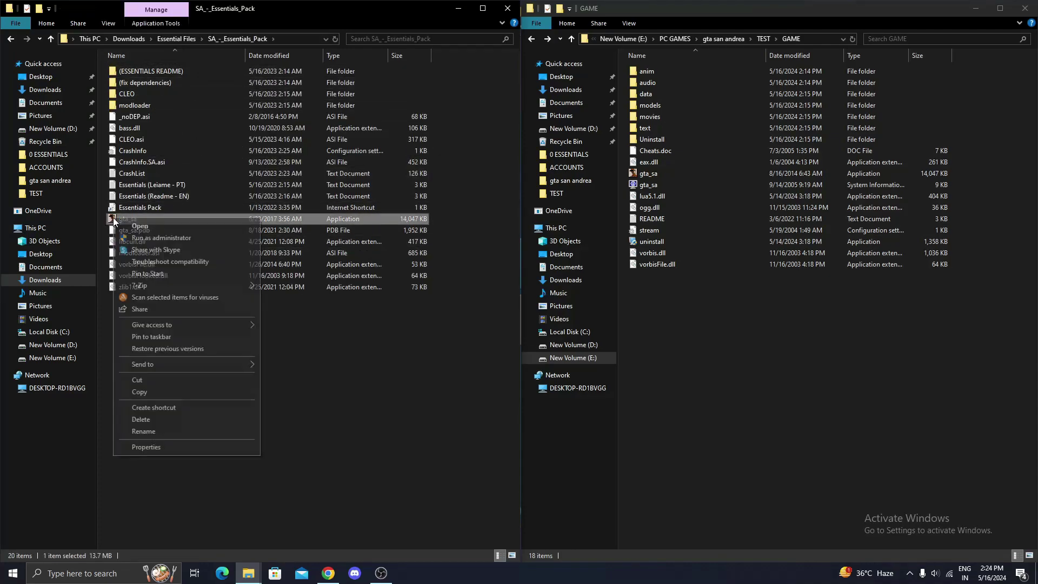
pyautogui.click(158, 391)
pyautogui.rightClick(689, 336)
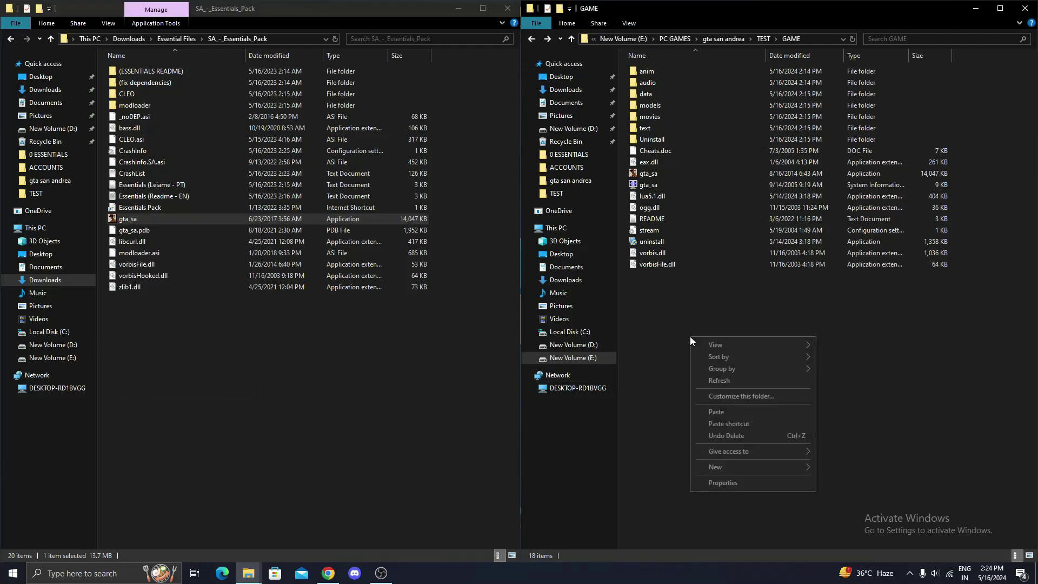
pyautogui.click(713, 411)
pyautogui.click(562, 201)
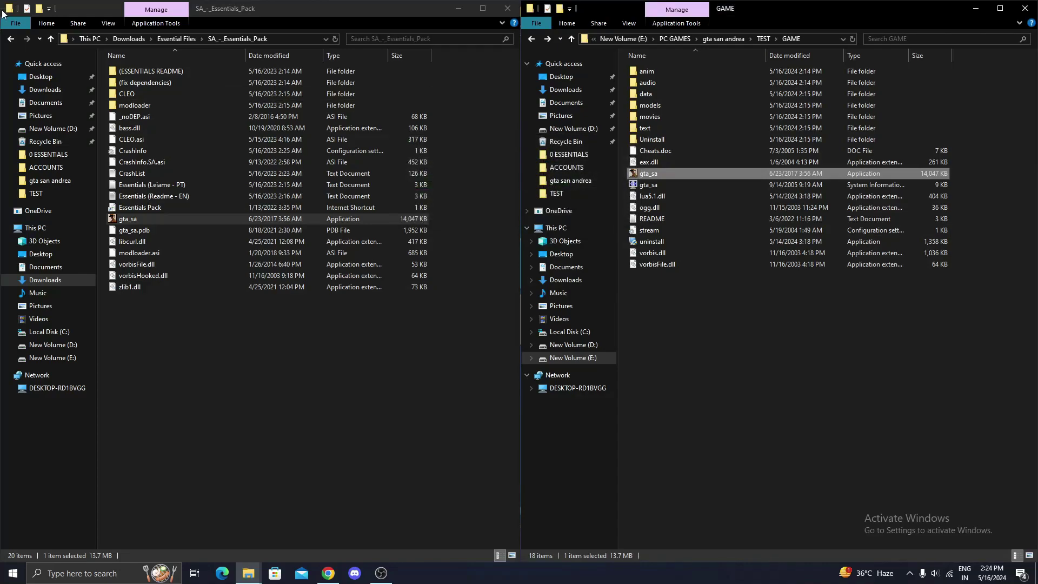
# Step: Copy everything except advanced_plugin_management_example from the extracted Files you need folder into the GAME folder, replacing files with the same names
pyautogui.click(10, 39)
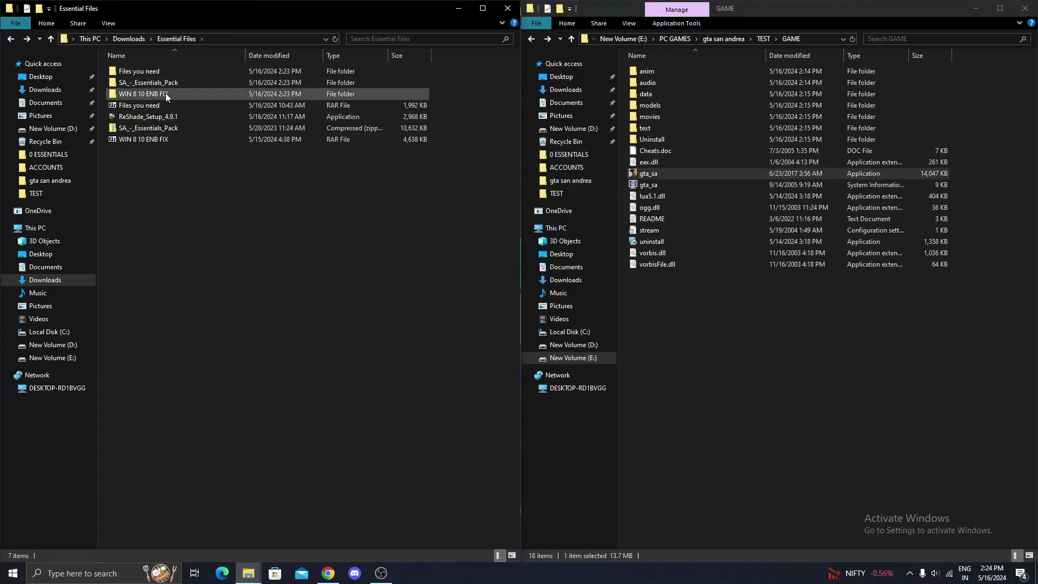
pyautogui.doubleClick(167, 73)
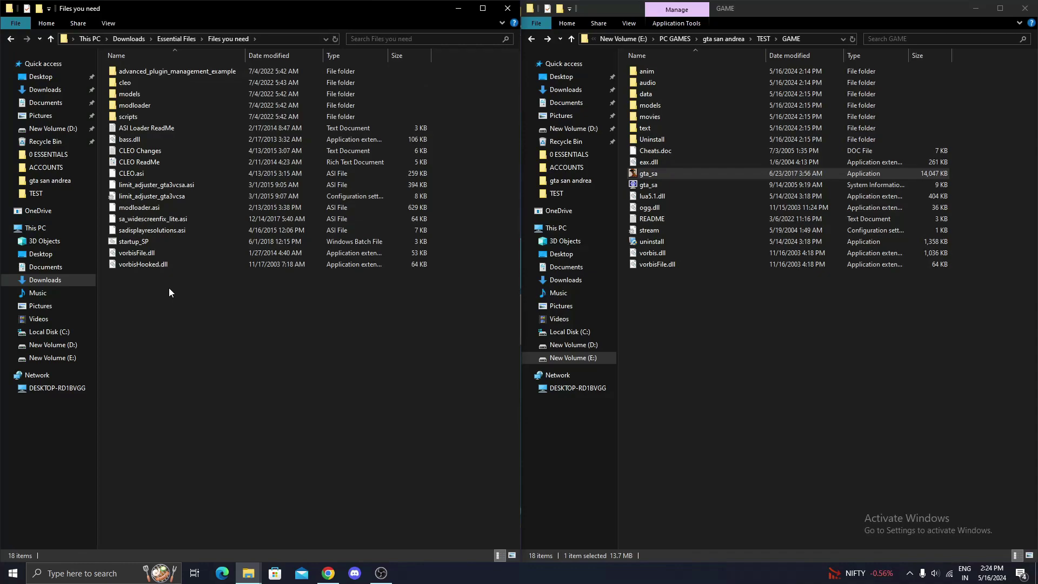
pyautogui.moveTo(169, 287); pyautogui.dragTo(157, 82)
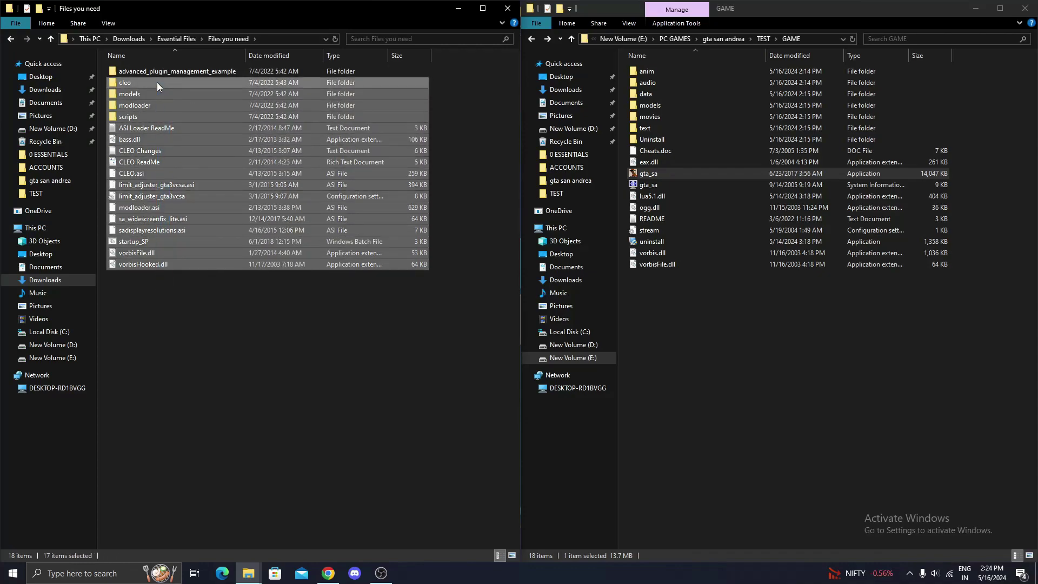
pyautogui.rightClick(157, 82)
pyautogui.click(191, 193)
pyautogui.click(714, 309)
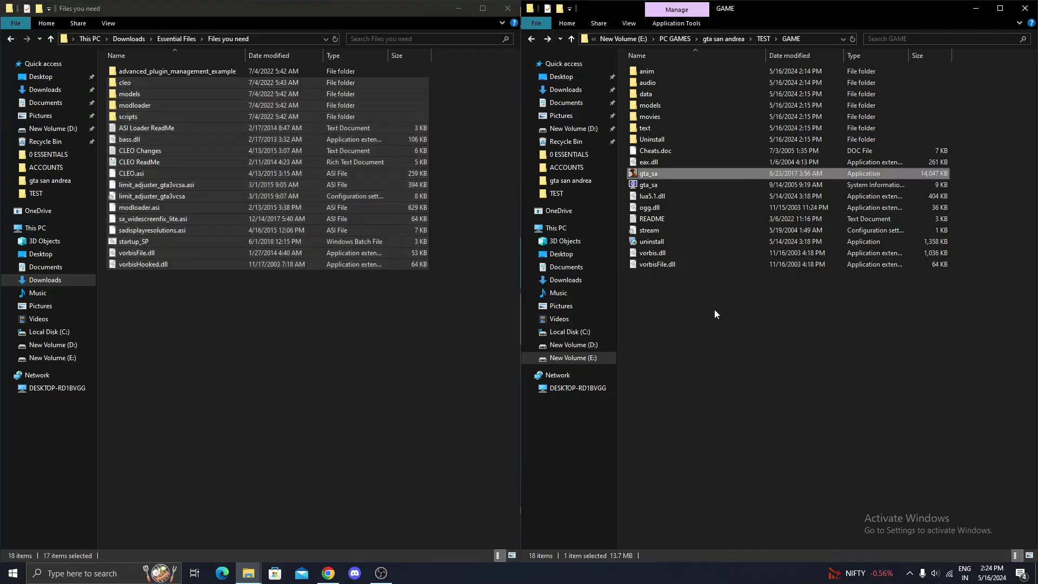
pyautogui.rightClick(714, 309)
pyautogui.click(741, 384)
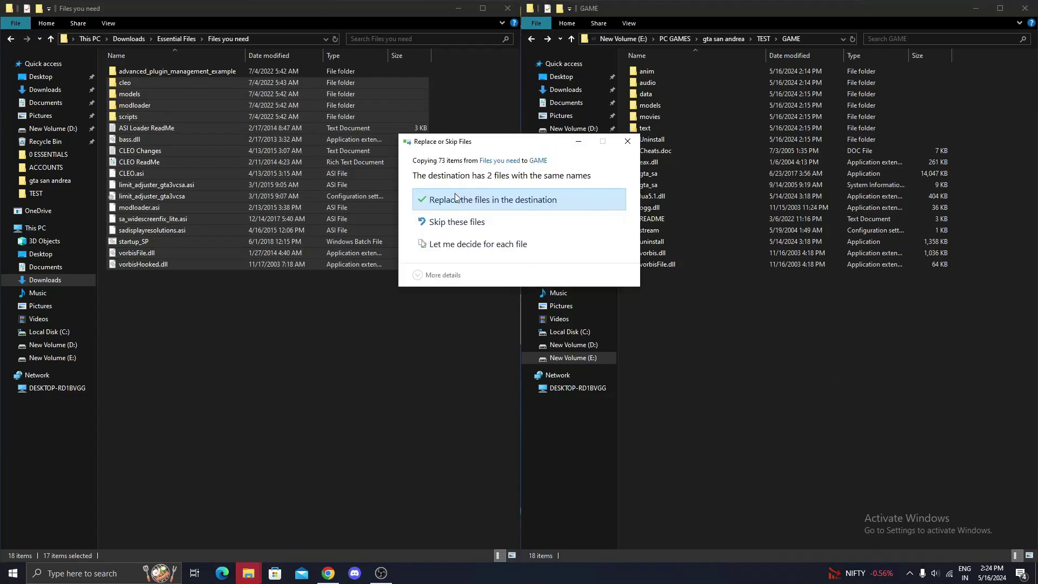
pyautogui.click(455, 199)
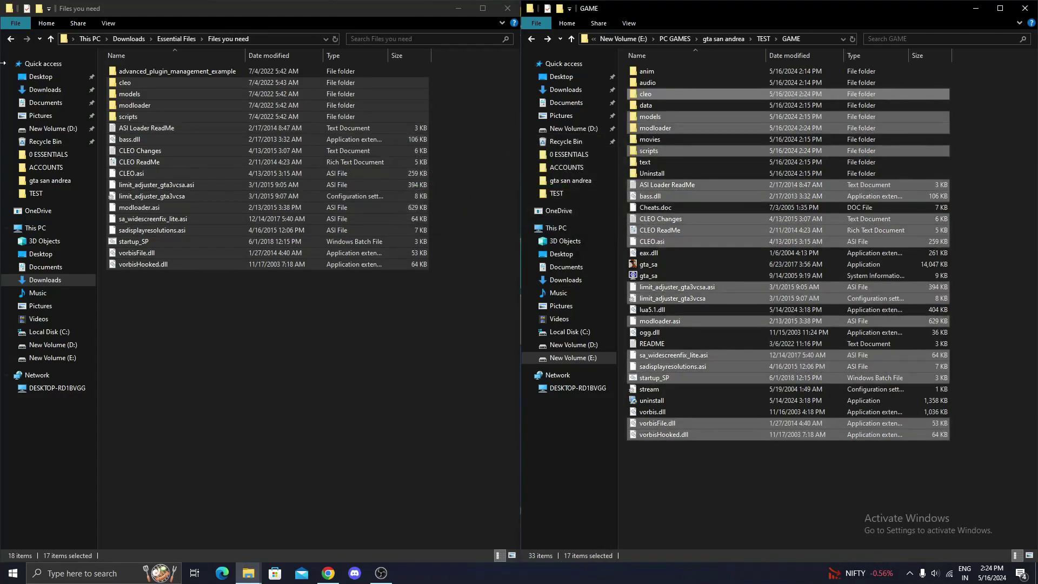
# Step: Copy enb and RUN ADMIN FOR ENB 0.313 from the SP (Single Player) folder inside WIN 8 10 ENB FIX into the GAME folder
pyautogui.click(10, 40)
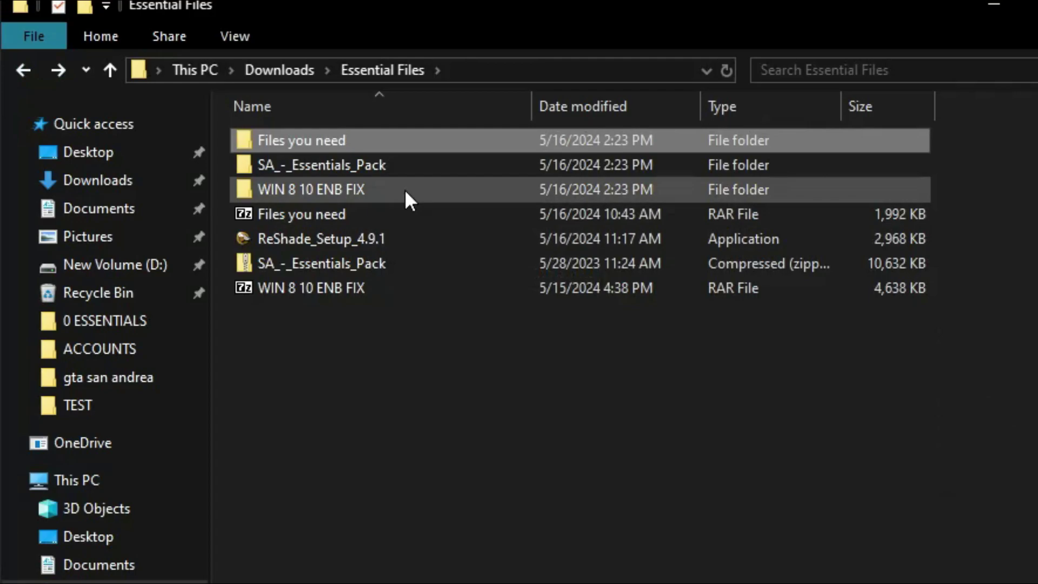
pyautogui.doubleClick(404, 187)
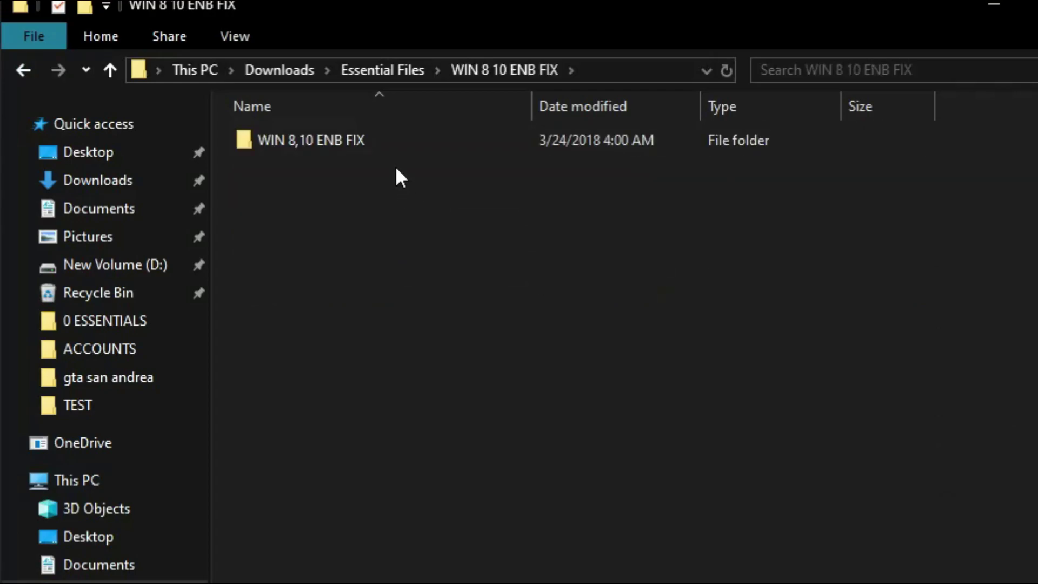
pyautogui.doubleClick(320, 144)
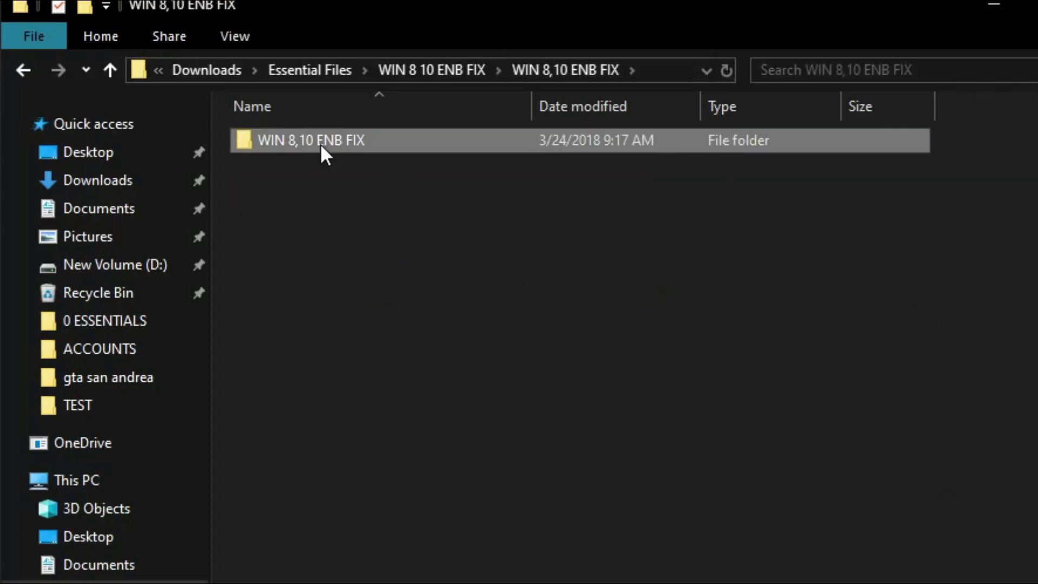
pyautogui.doubleClick(320, 144)
pyautogui.doubleClick(329, 158)
pyautogui.moveTo(325, 233); pyautogui.dragTo(316, 145)
pyautogui.rightClick(317, 145)
pyautogui.click(351, 372)
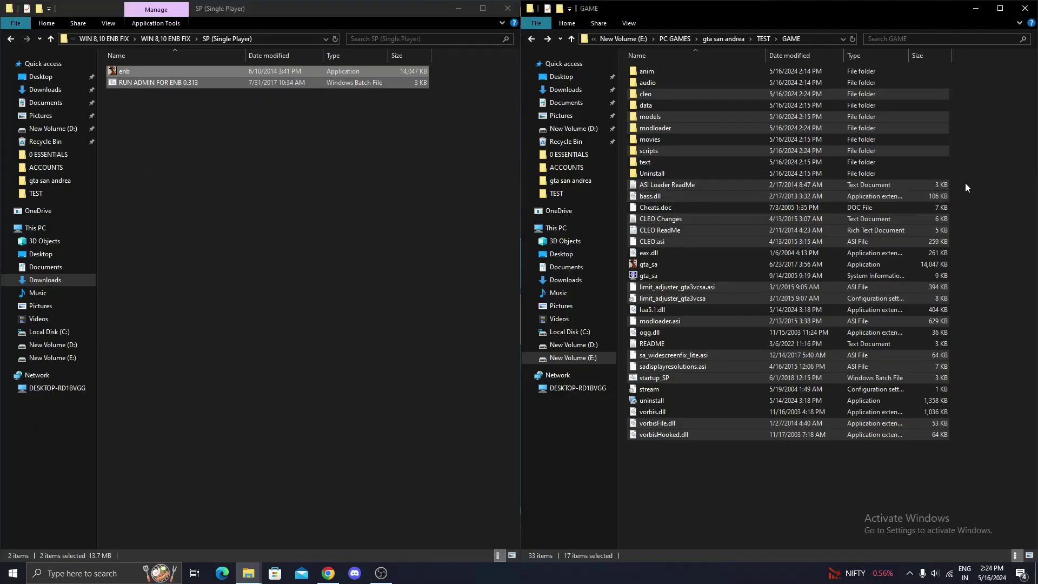
pyautogui.rightClick(964, 187)
pyautogui.click(947, 253)
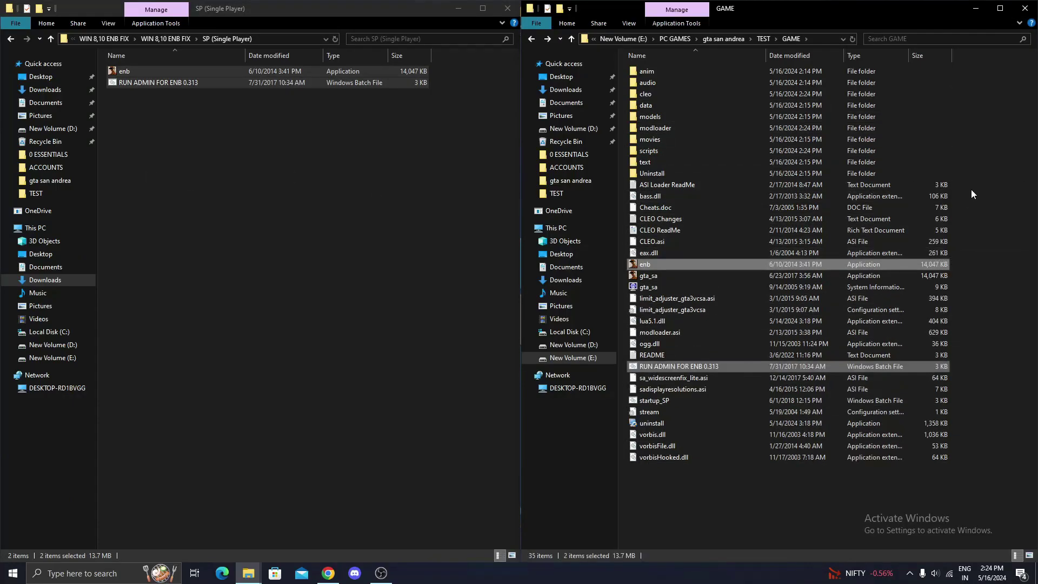
# Step: Rename the gta_sa application in the GAME folder to gta-sa
pyautogui.click(651, 279)
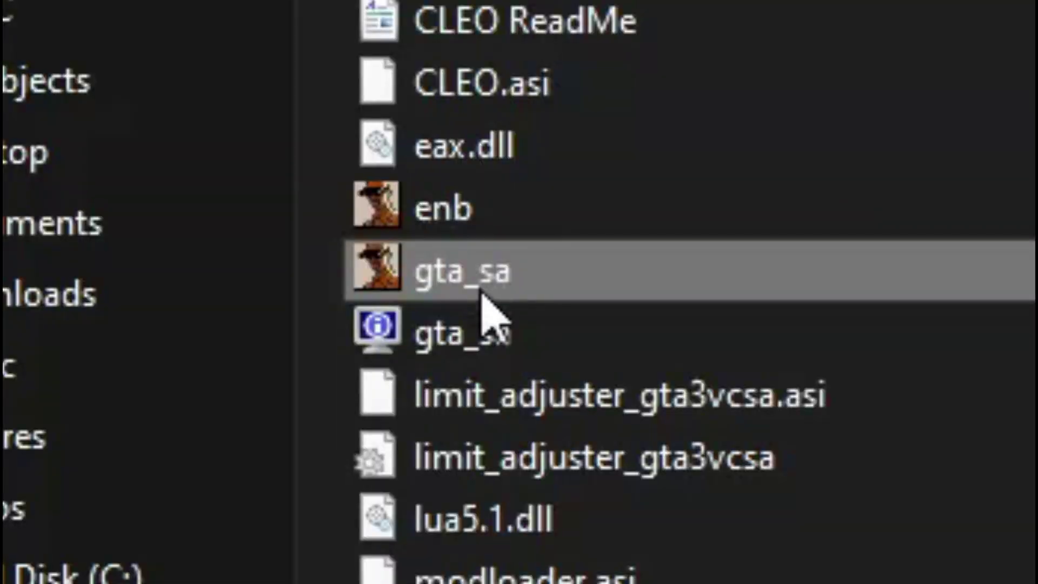
pyautogui.click(652, 278)
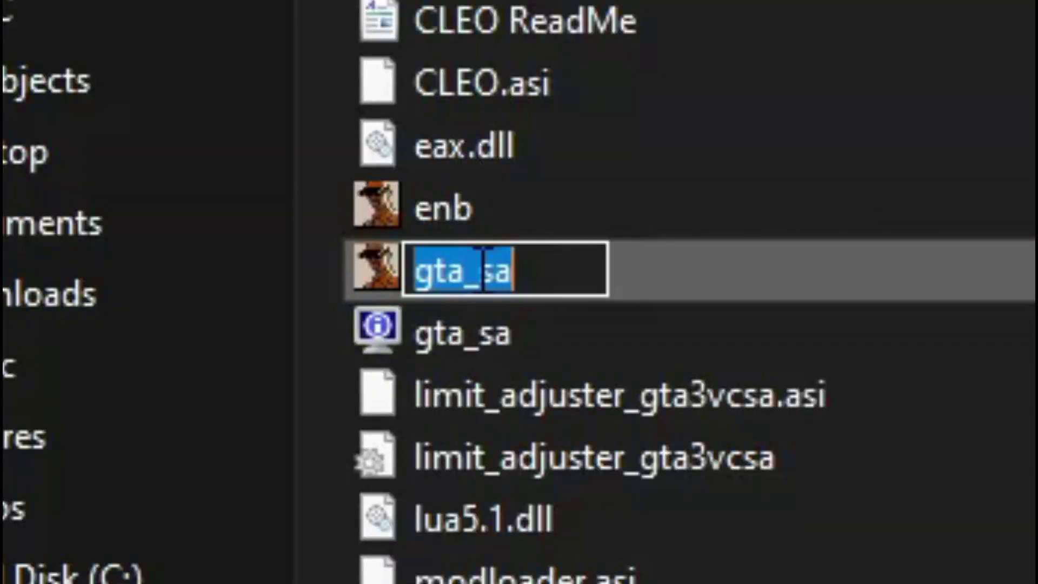
pyautogui.click(651, 277)
pyautogui.press('BackSpace')
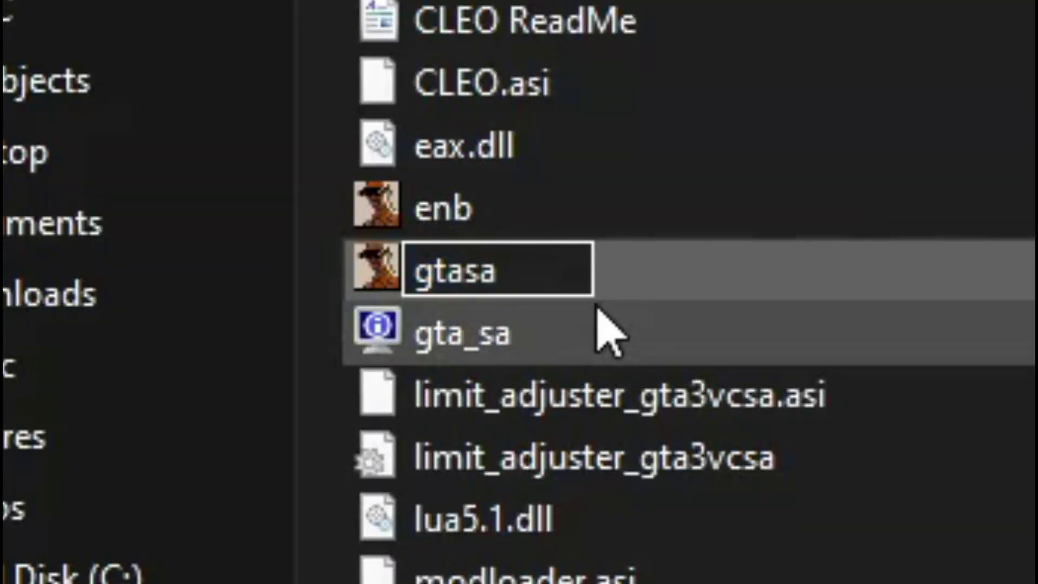
pyautogui.write('-')
pyautogui.press('Return')
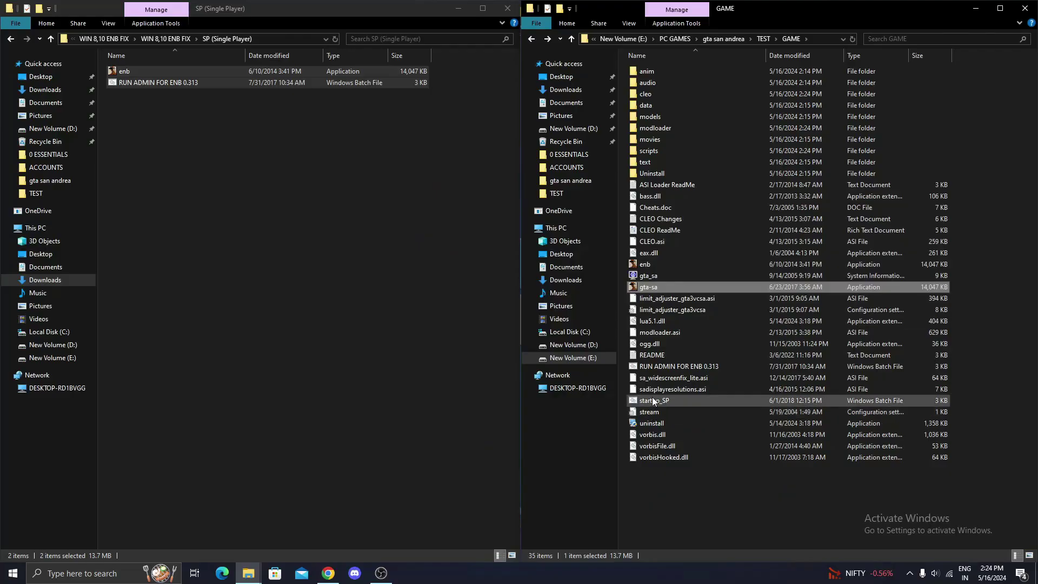
# Step: Edit the startup_SP batch file in Notepad so its start line reads "start gta-sa.exe", and save the file
pyautogui.click(654, 400)
pyautogui.rightClick(654, 400)
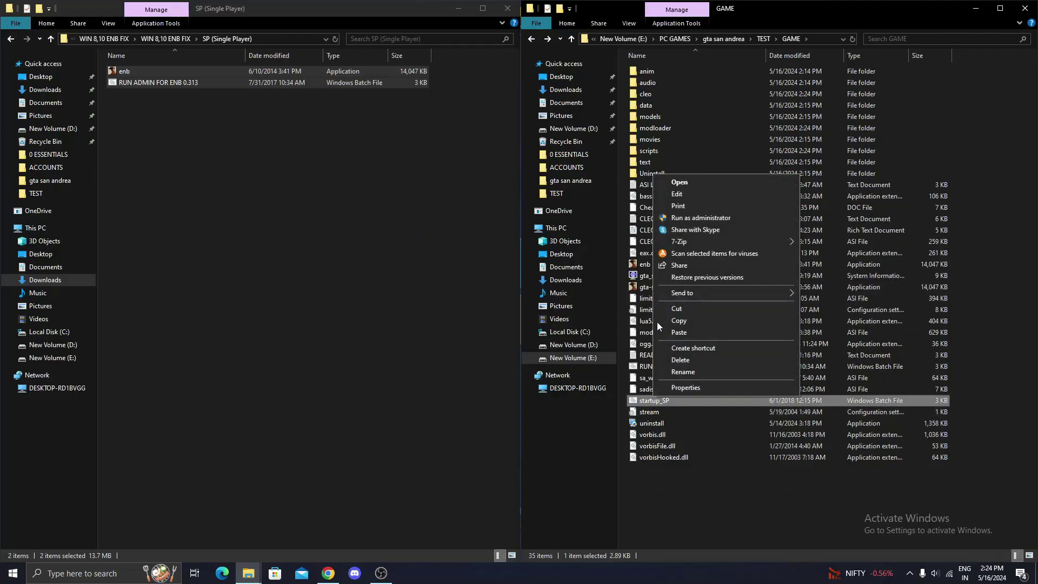
pyautogui.click(684, 194)
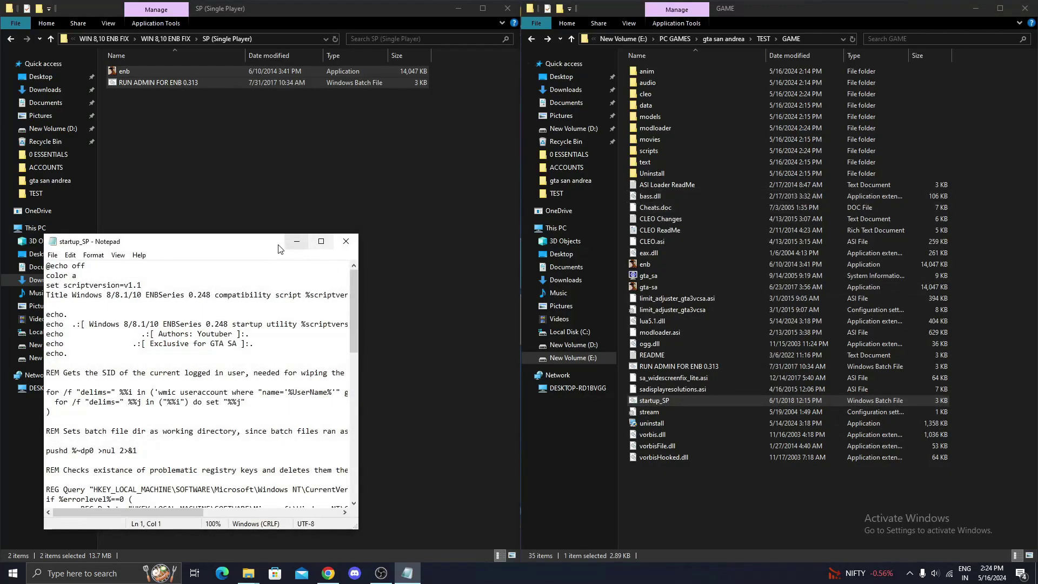
pyautogui.moveTo(278, 249); pyautogui.dragTo(537, 159)
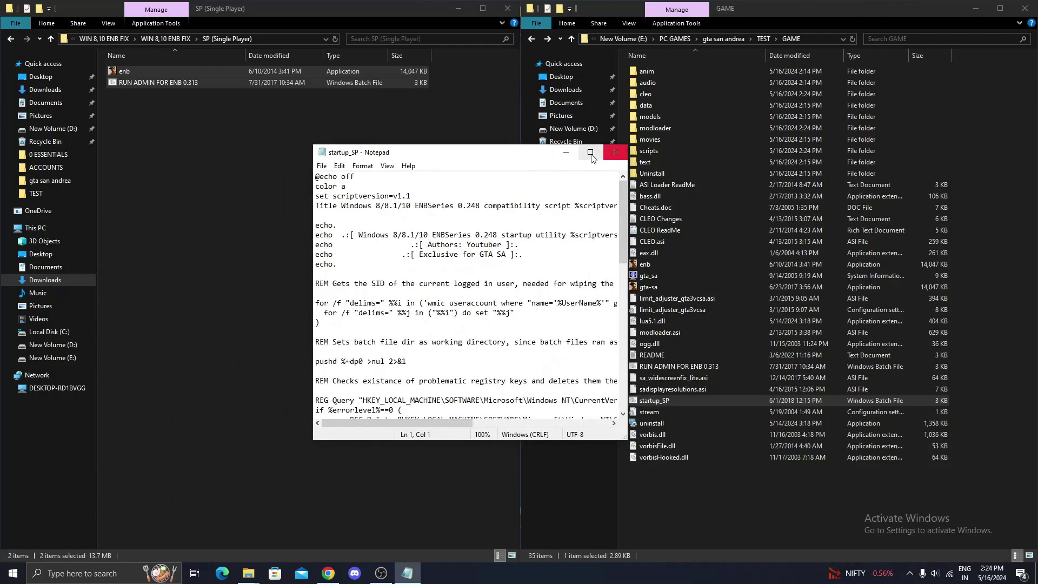
pyautogui.moveTo(627, 172); pyautogui.dragTo(872, 172)
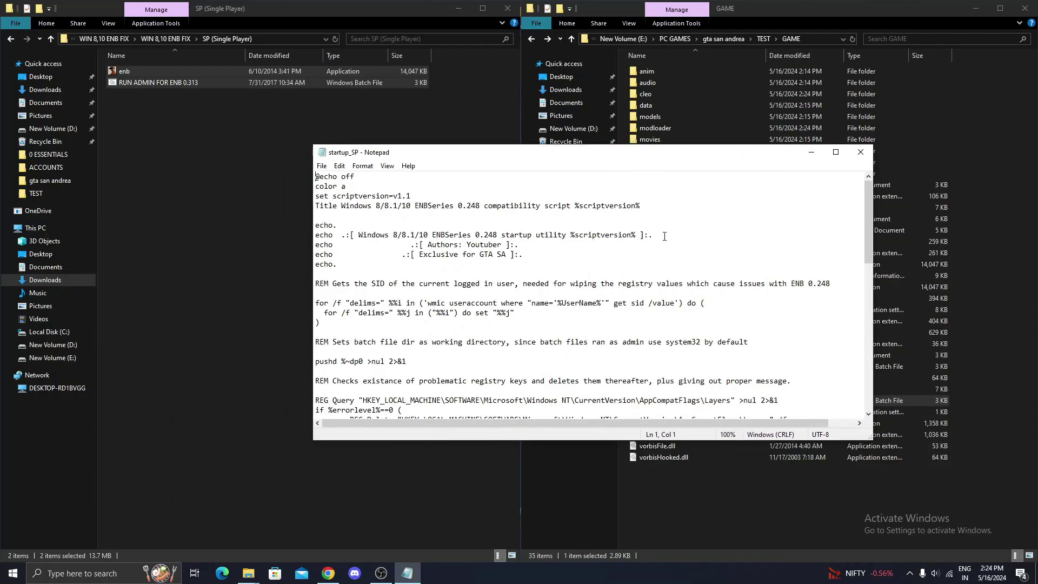
pyautogui.scroll(-12, 664, 236)
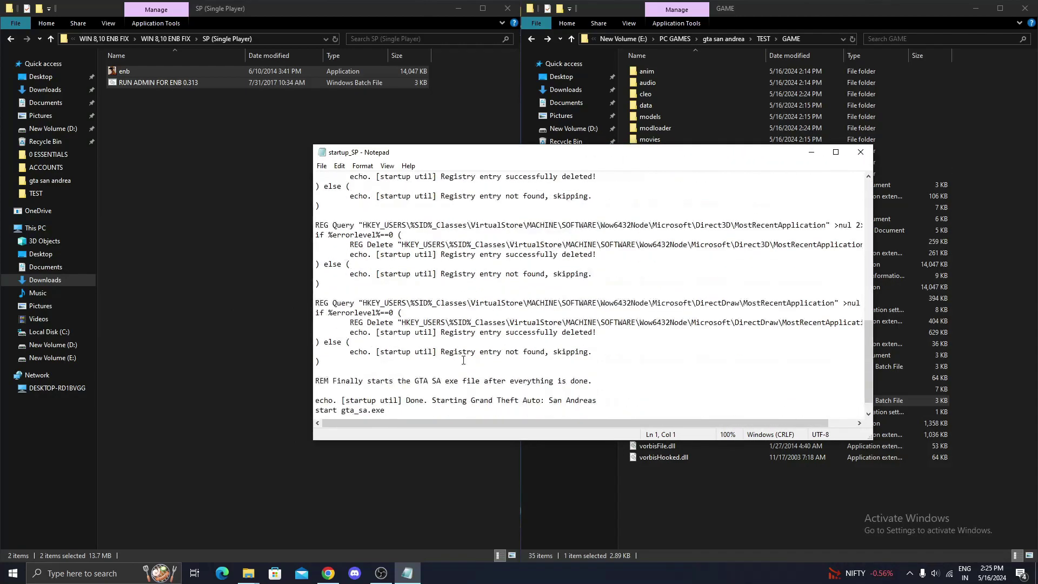
pyautogui.scroll(-1, 463, 360)
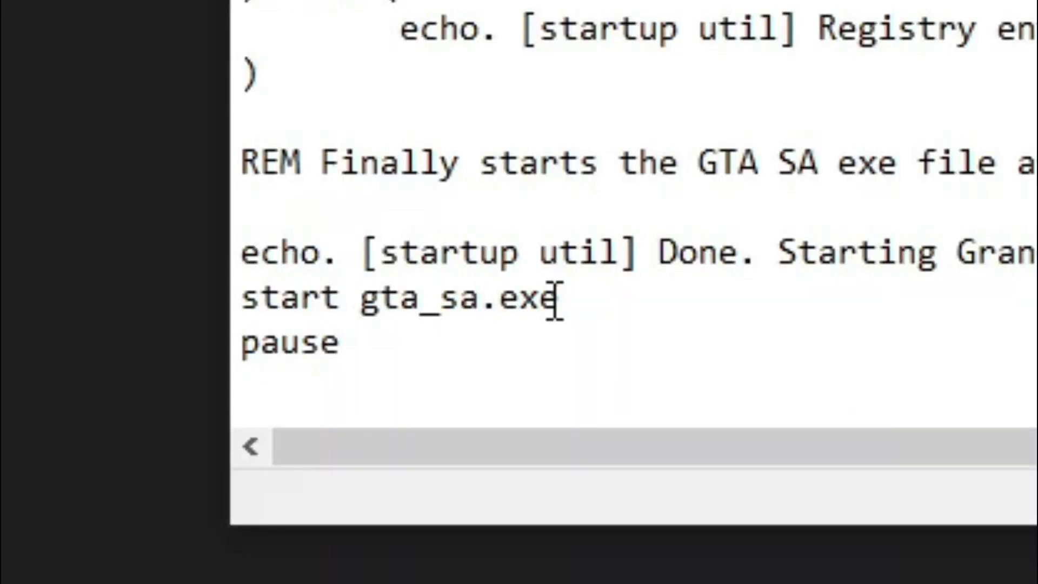
pyautogui.press('BackSpace')
pyautogui.write('-')
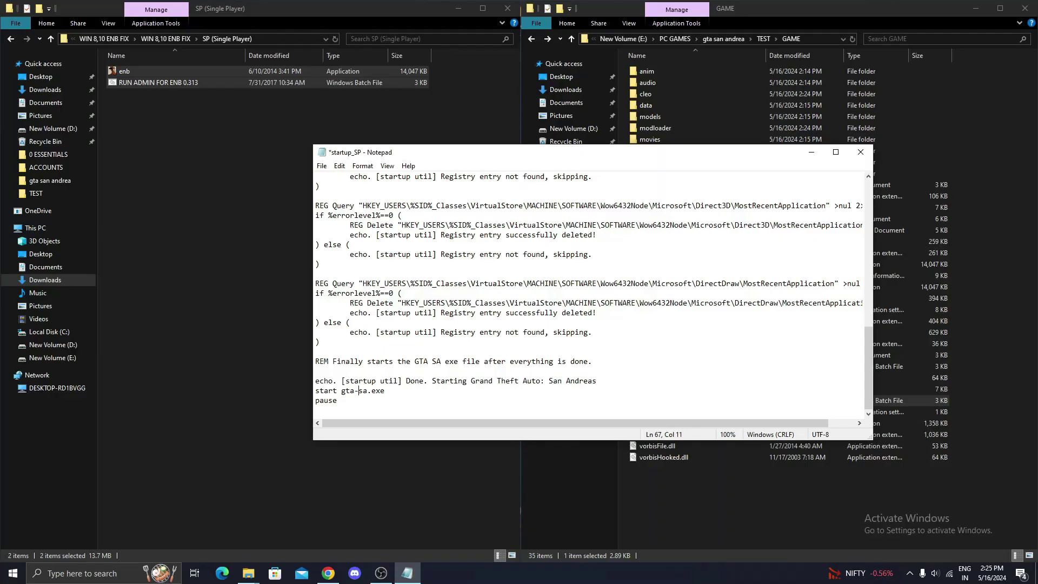
pyautogui.click(859, 154)
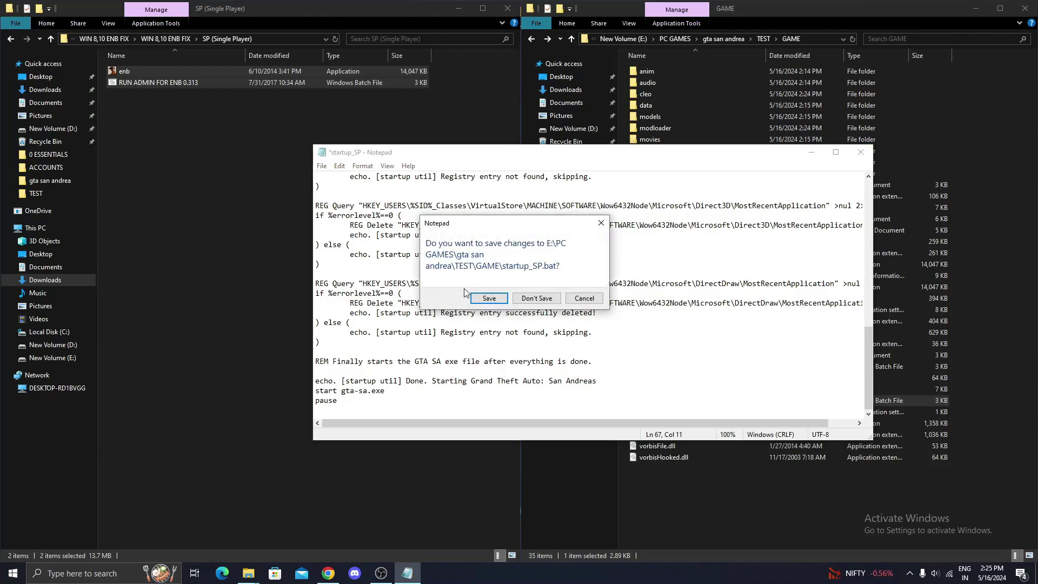
pyautogui.click(485, 299)
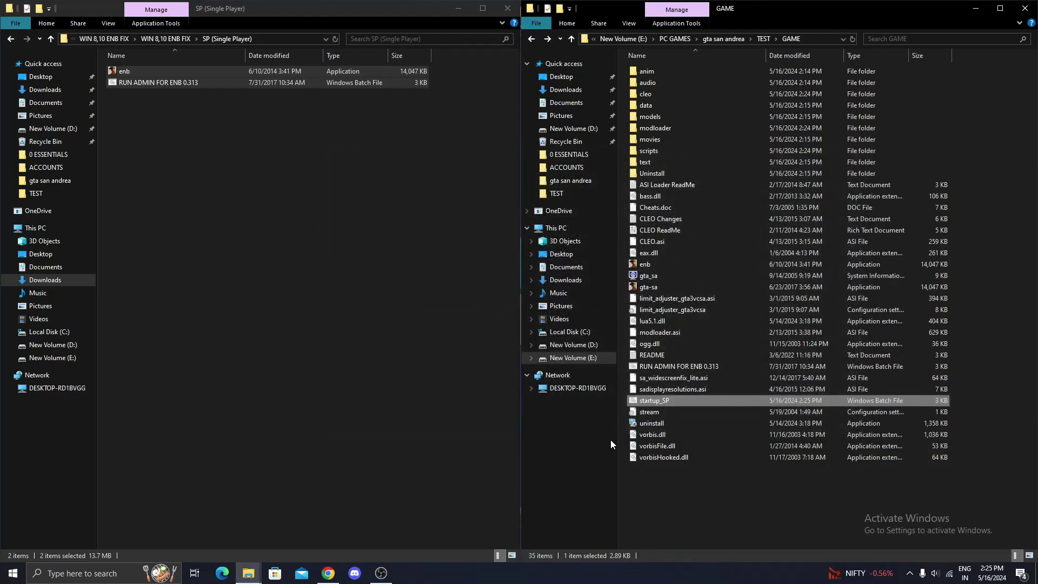
# Step: Run ReShade_Setup_4.9.1 from the Essential Files folder in Downloads
pyautogui.click(12, 41)
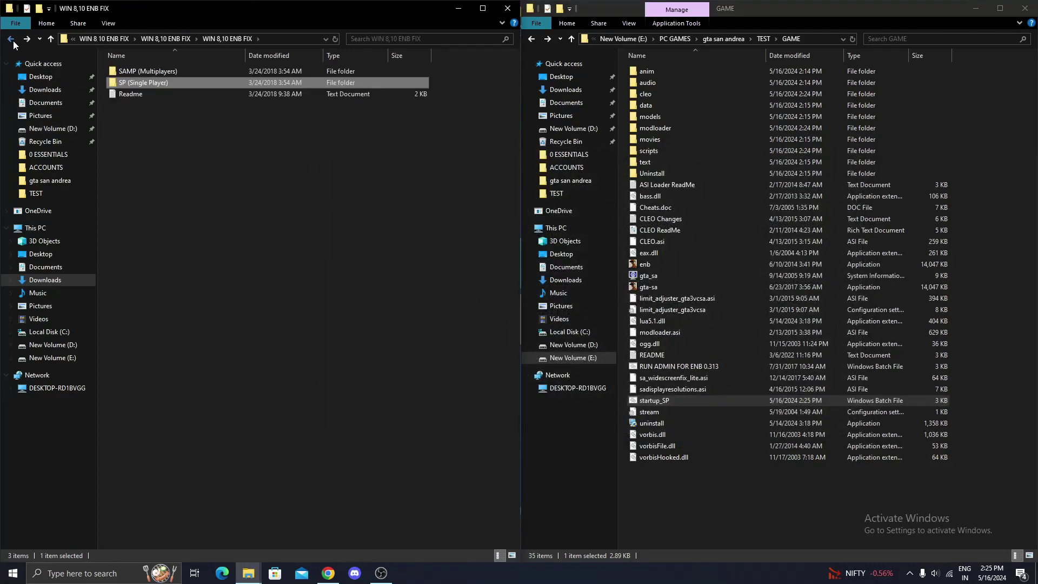
pyautogui.click(13, 41)
pyautogui.click(13, 41)
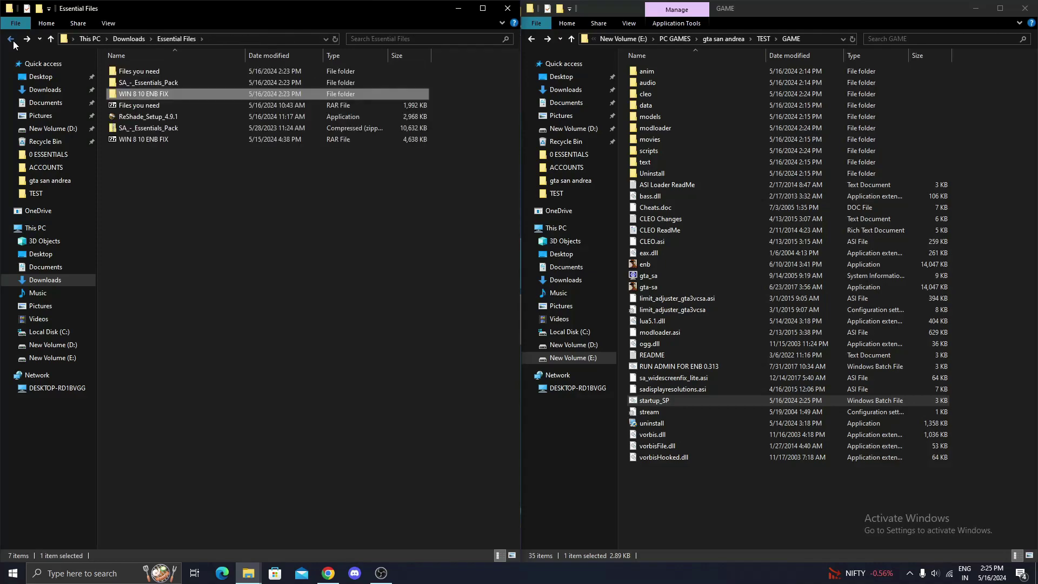
pyautogui.rightClick(144, 118)
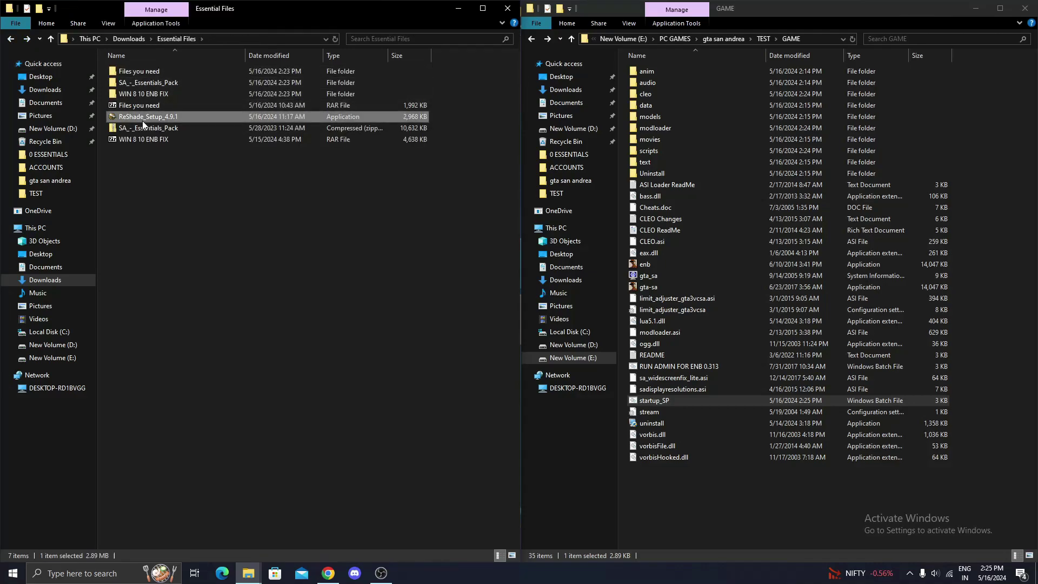
pyautogui.click(168, 137)
# Step: Select the gta-sa application in the TEST > GAME folder as the game for the ReShade installation
pyautogui.click(619, 399)
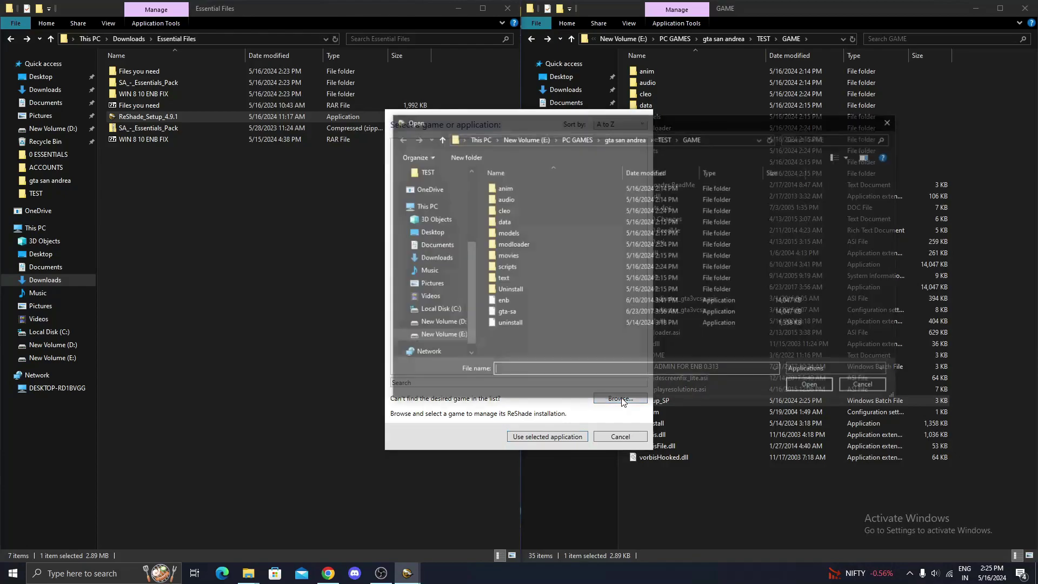
pyautogui.click(618, 139)
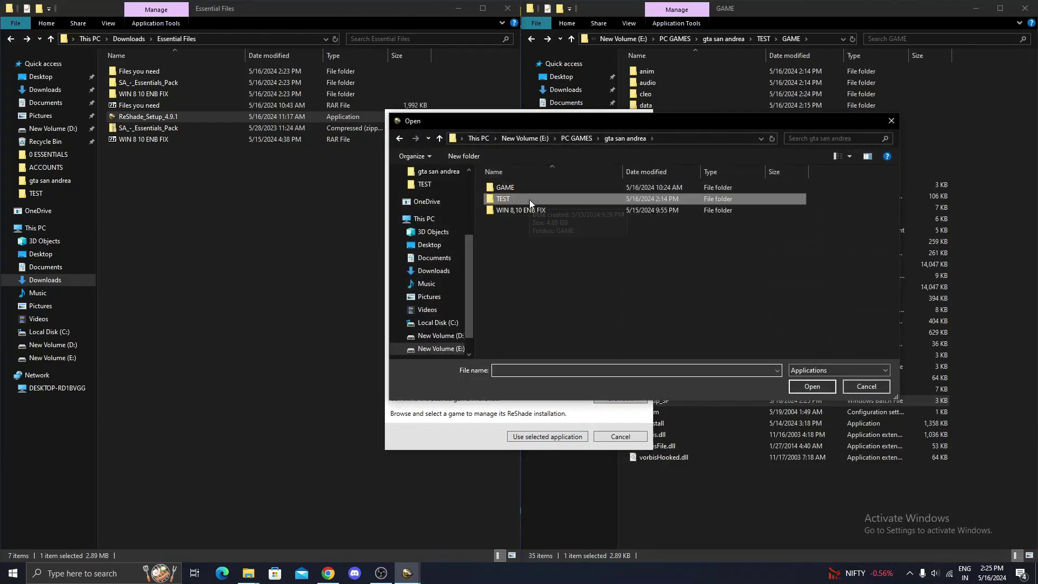
pyautogui.doubleClick(529, 200)
pyautogui.doubleClick(526, 190)
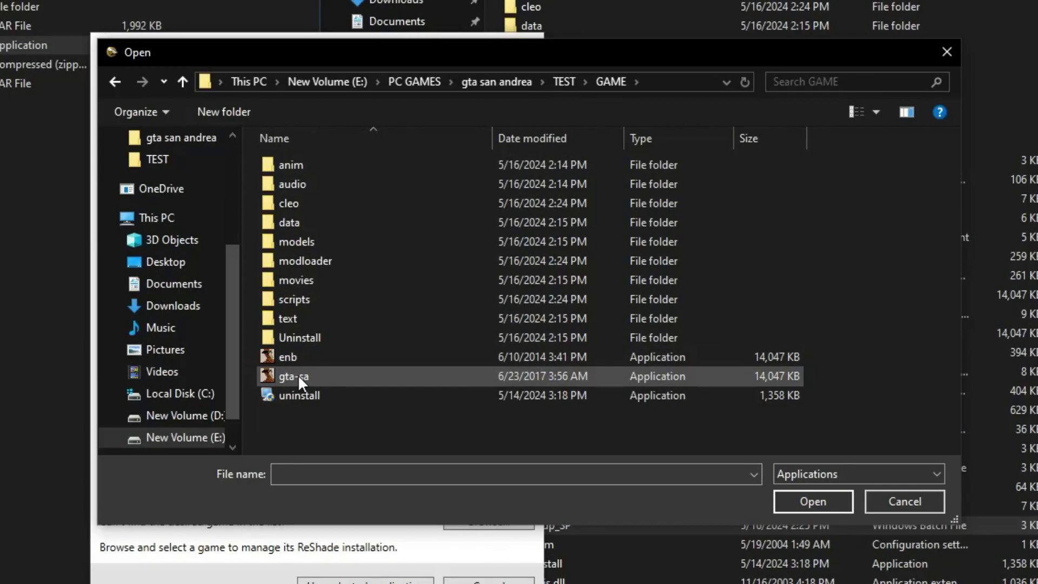
pyautogui.click(316, 374)
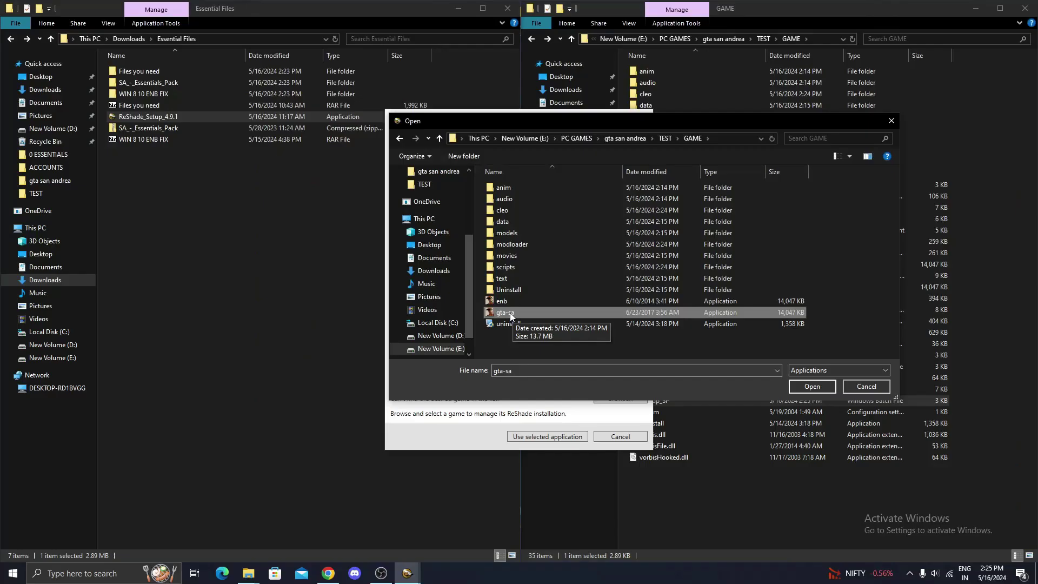
pyautogui.doubleClick(299, 375)
# Step: Install ReShade for Direct3D 10/11/12 with the Standard effects and all SweetFX files, and close the setup
pyautogui.click(486, 306)
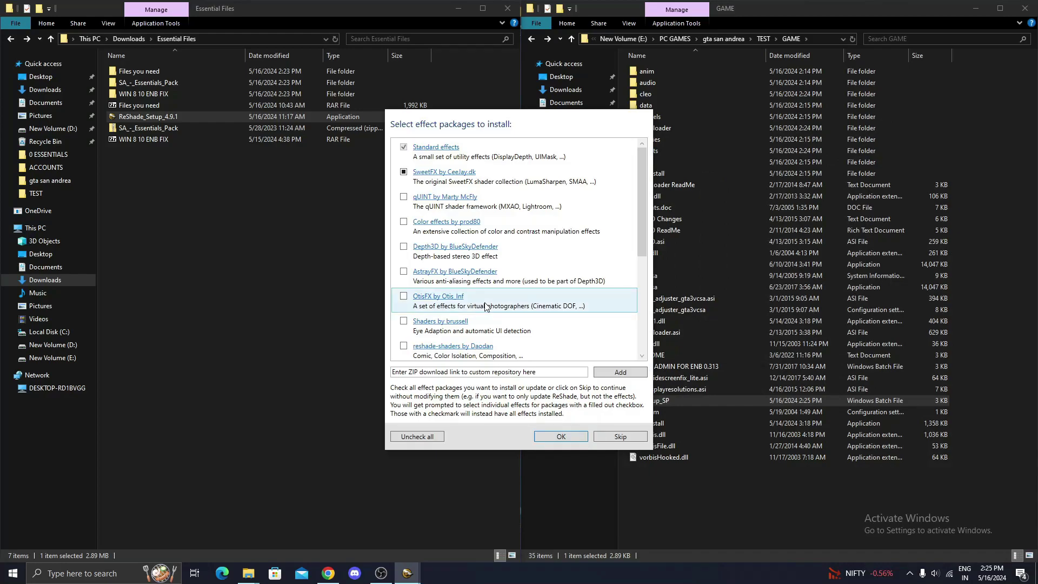
pyautogui.click(561, 436)
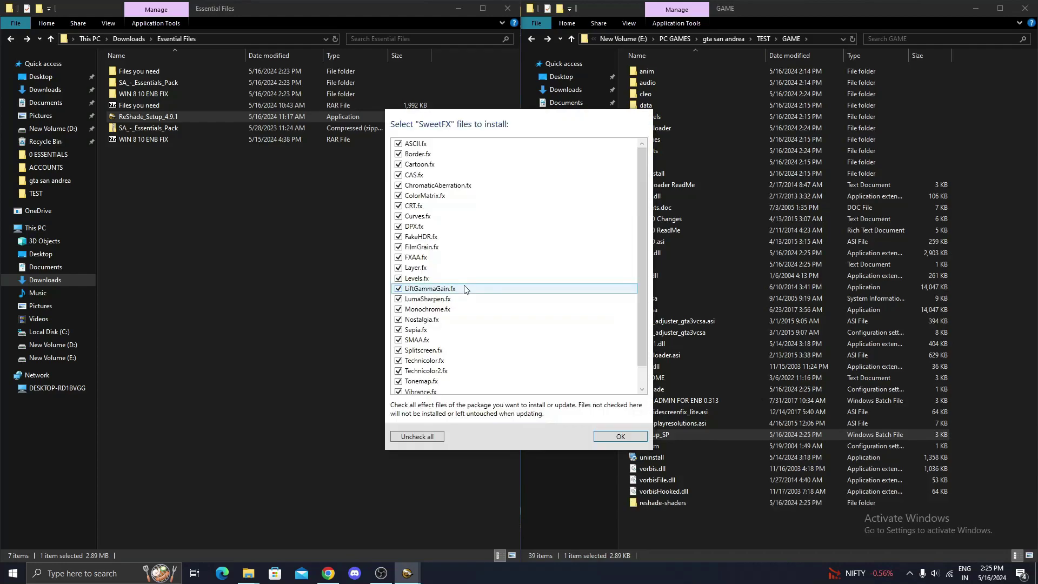
pyautogui.click(630, 442)
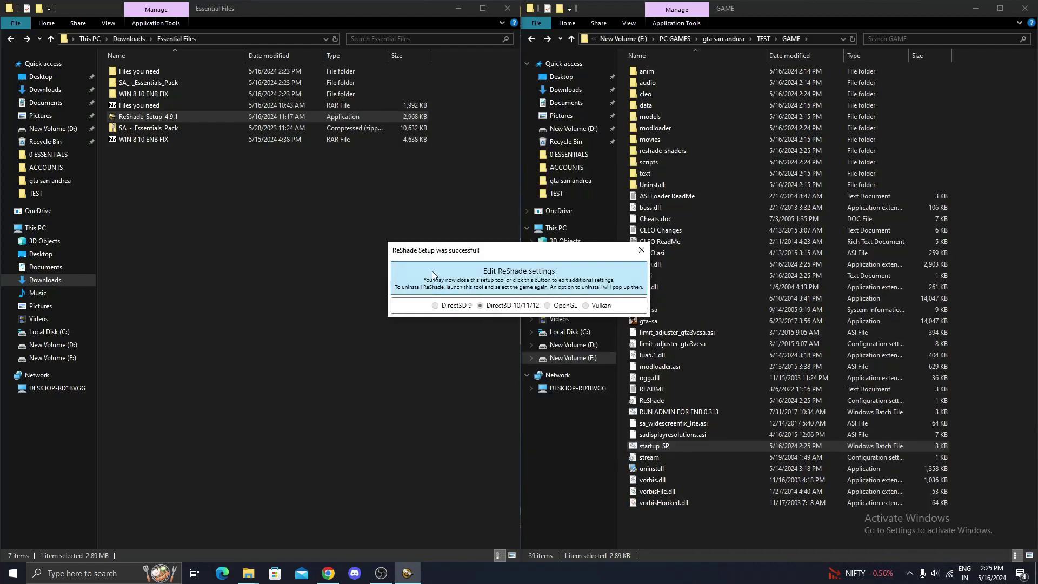
pyautogui.click(641, 251)
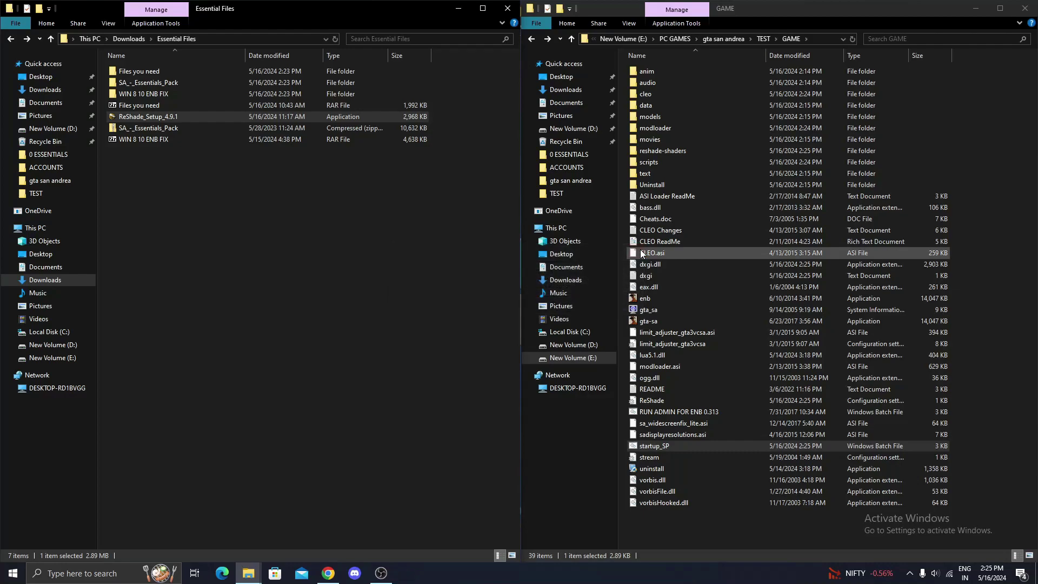
# Step: Extract the RenderHook_rh2020_1_2_a archive in Downloads into its own folder using 7-Zip
pyautogui.click(44, 89)
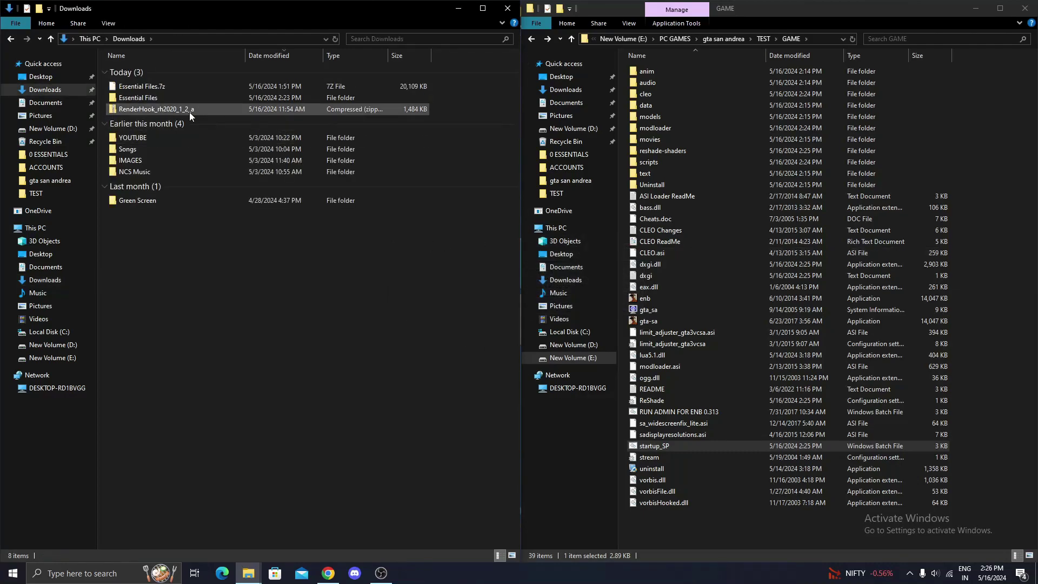
pyautogui.click(149, 111)
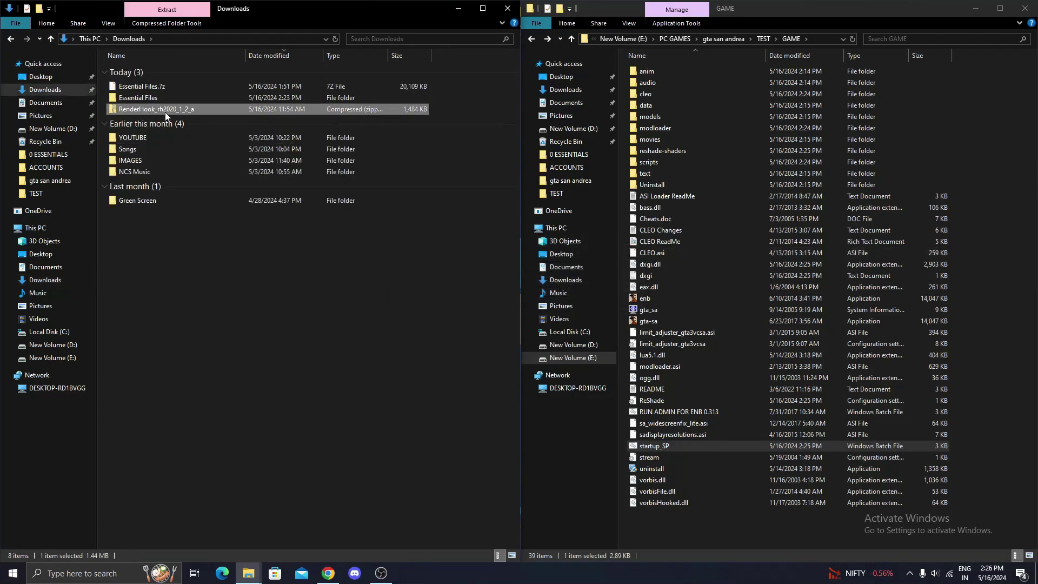
pyautogui.rightClick(138, 111)
pyautogui.moveTo(182, 174)
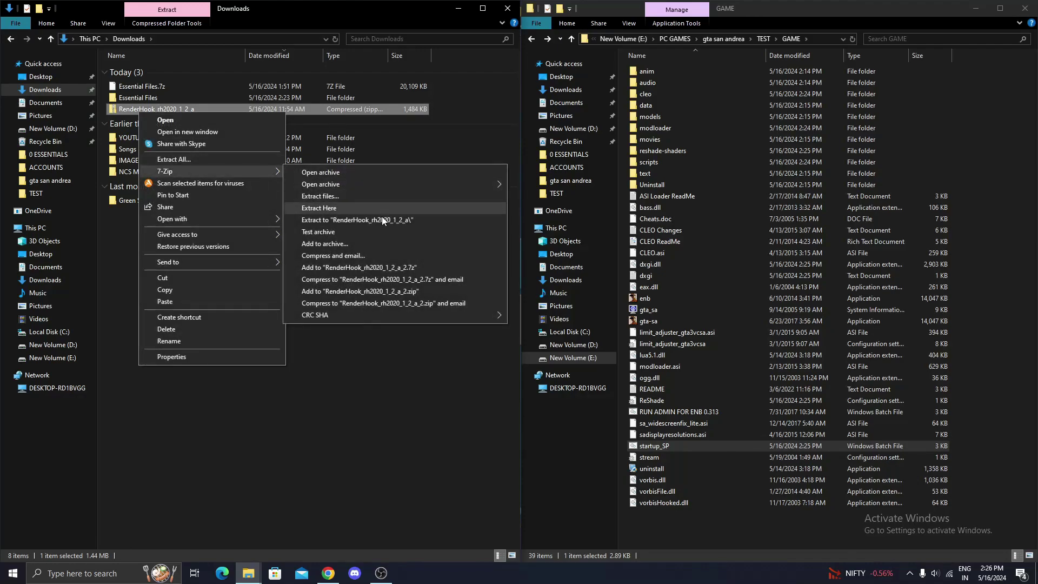
pyautogui.click(383, 220)
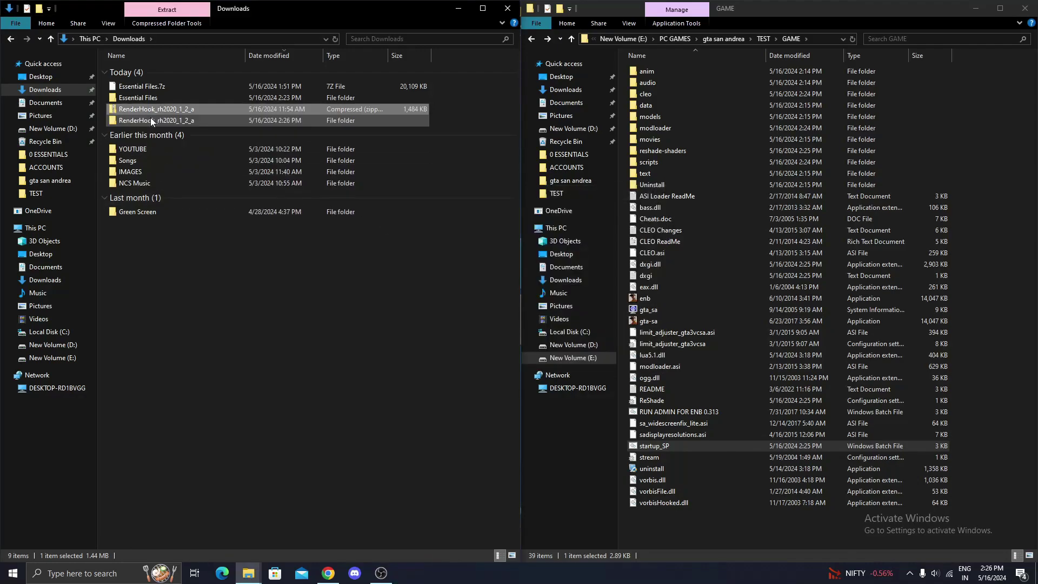
# Step: Copy shaders, _gtaRenderHook.asi, AntTweakBar.dll and settings from the extracted RenderHook EN folder into the GAME folder
pyautogui.doubleClick(150, 119)
pyautogui.doubleClick(144, 73)
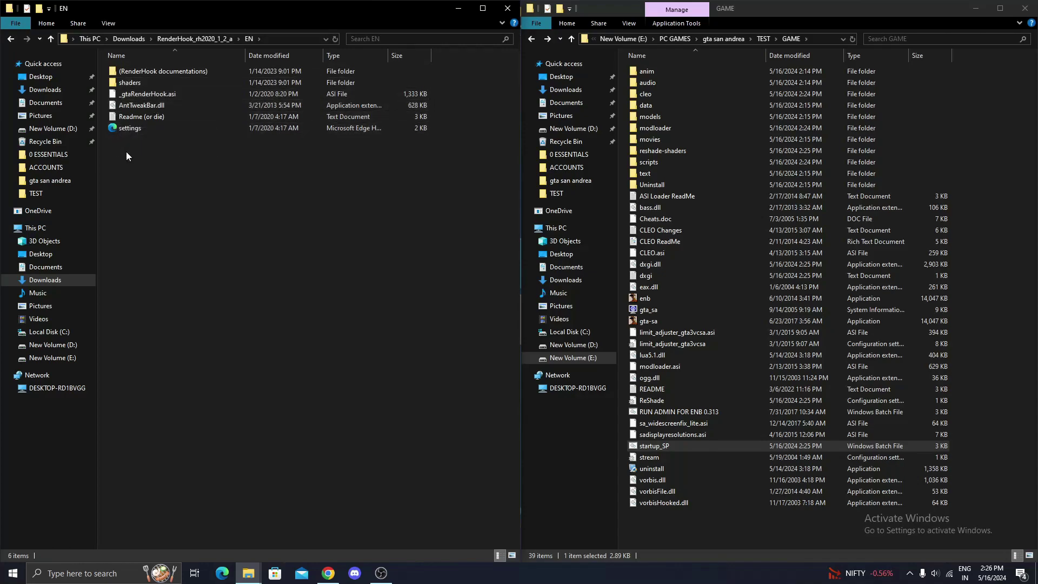
pyautogui.click(132, 132)
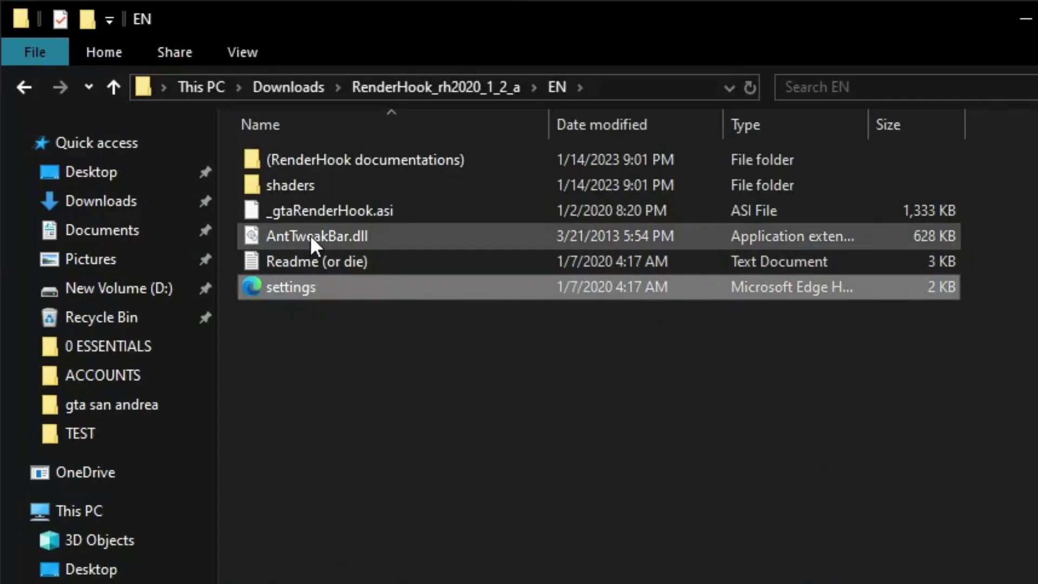
pyautogui.keyDown('ctrl'); pyautogui.click(310, 235); pyautogui.keyUp('ctrl')
pyautogui.keyDown('ctrl'); pyautogui.click(321, 208); pyautogui.keyUp('ctrl')
pyautogui.keyDown('ctrl'); pyautogui.click(321, 187); pyautogui.keyUp('ctrl')
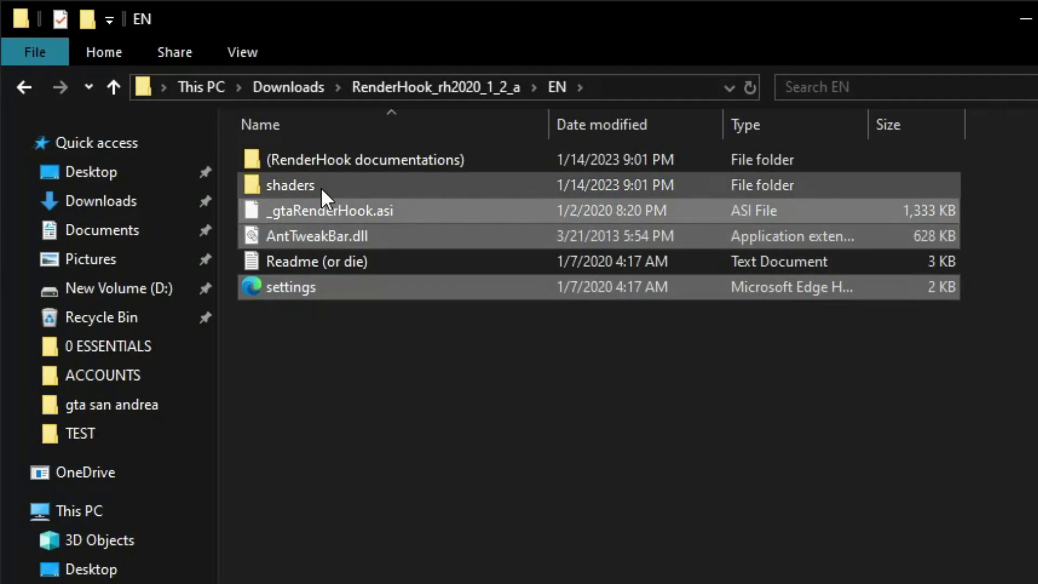
pyautogui.rightClick(321, 187)
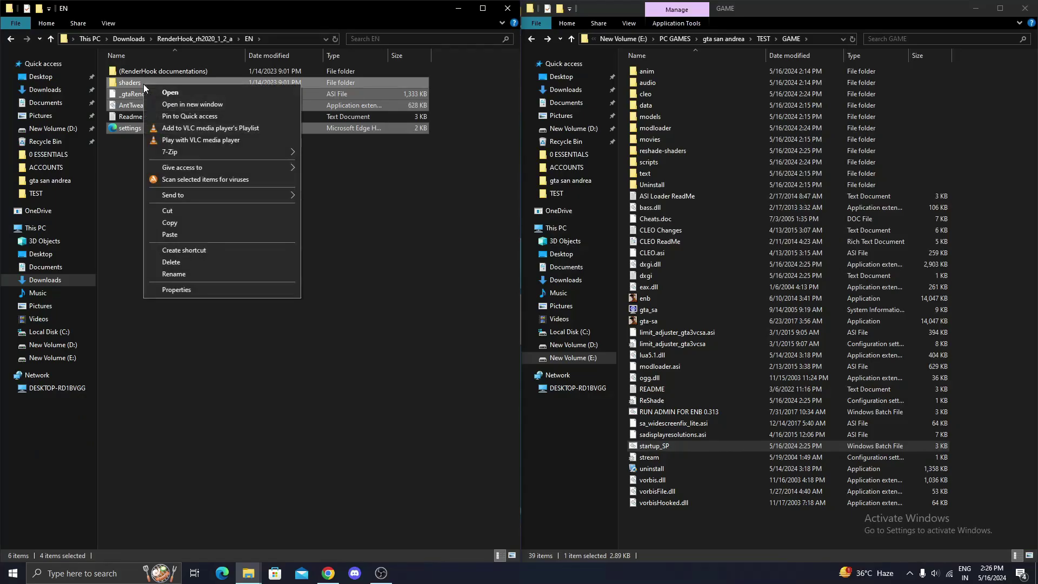
pyautogui.click(188, 222)
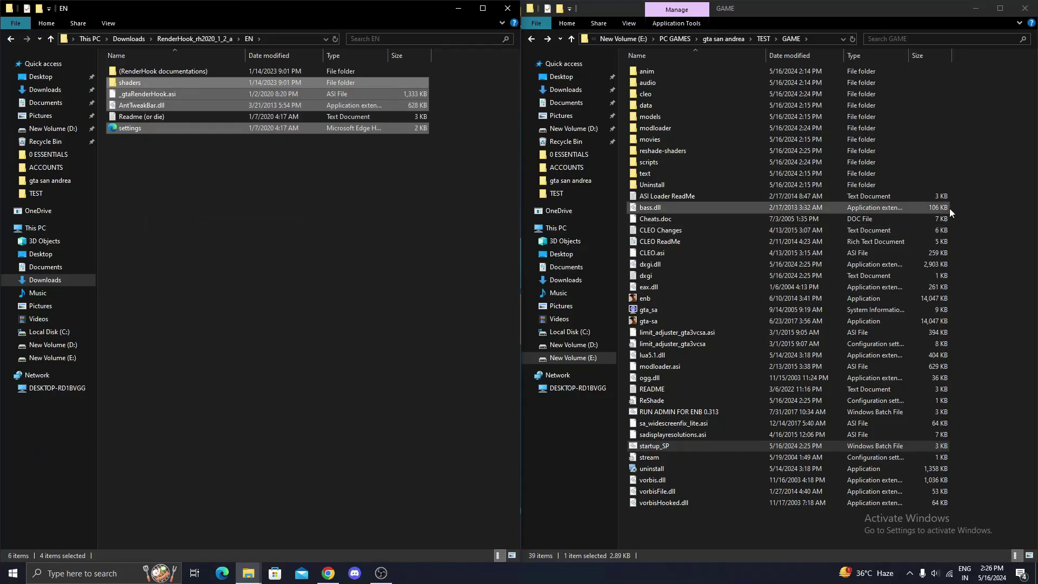
pyautogui.rightClick(971, 207)
pyautogui.click(960, 284)
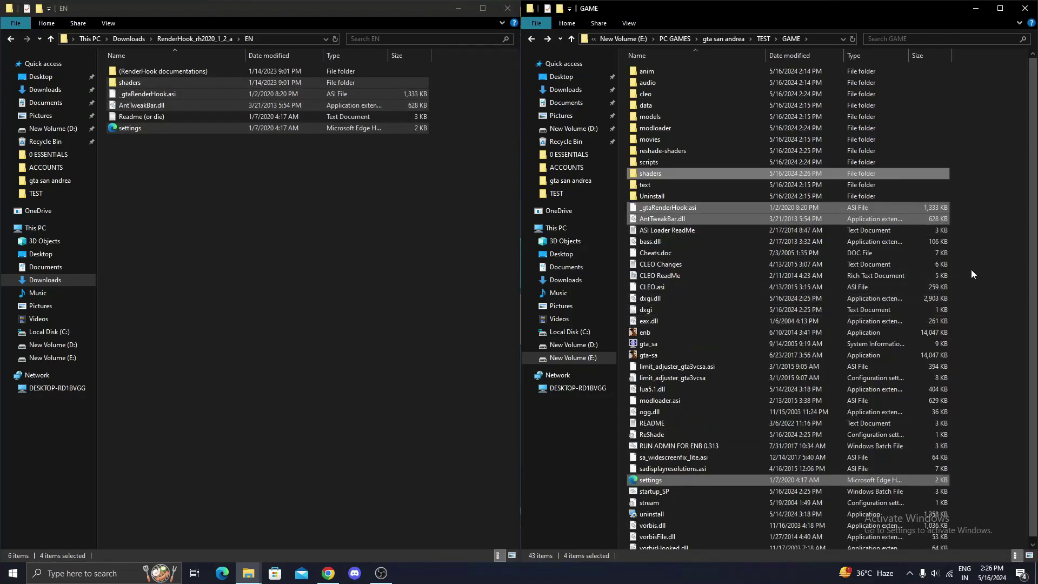
pyautogui.rightClick(971, 270)
pyautogui.click(959, 313)
pyautogui.click(475, 294)
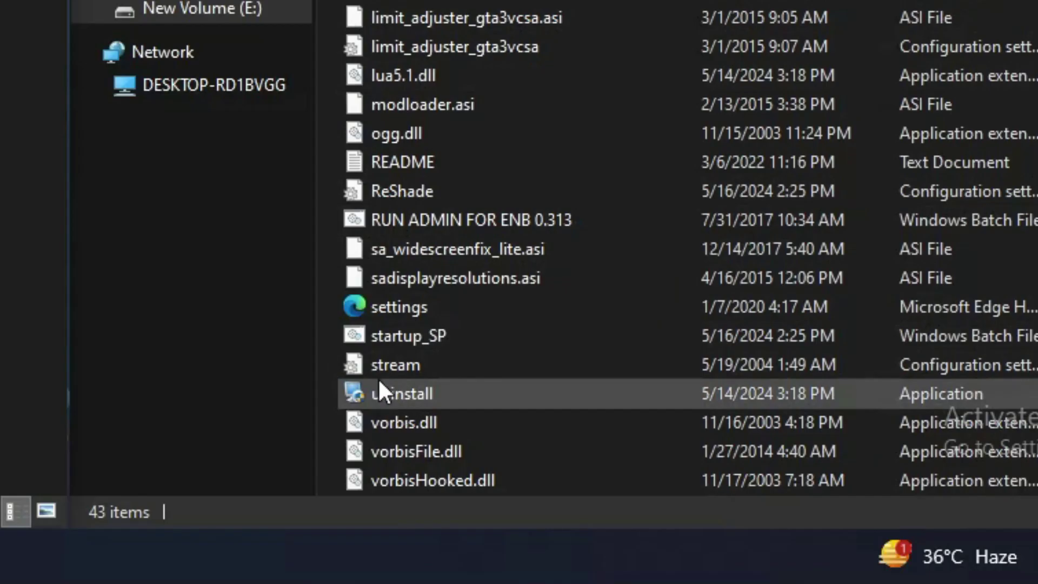
# Step: Run the startup_SP batch file in the GAME folder as administrator to launch the game
pyautogui.click(399, 331)
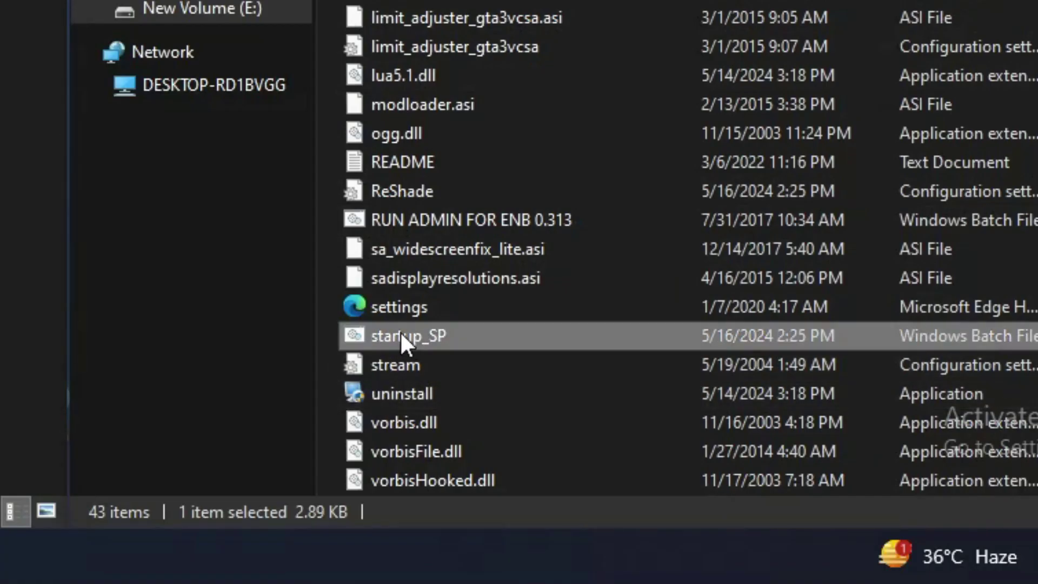
pyautogui.rightClick(400, 331)
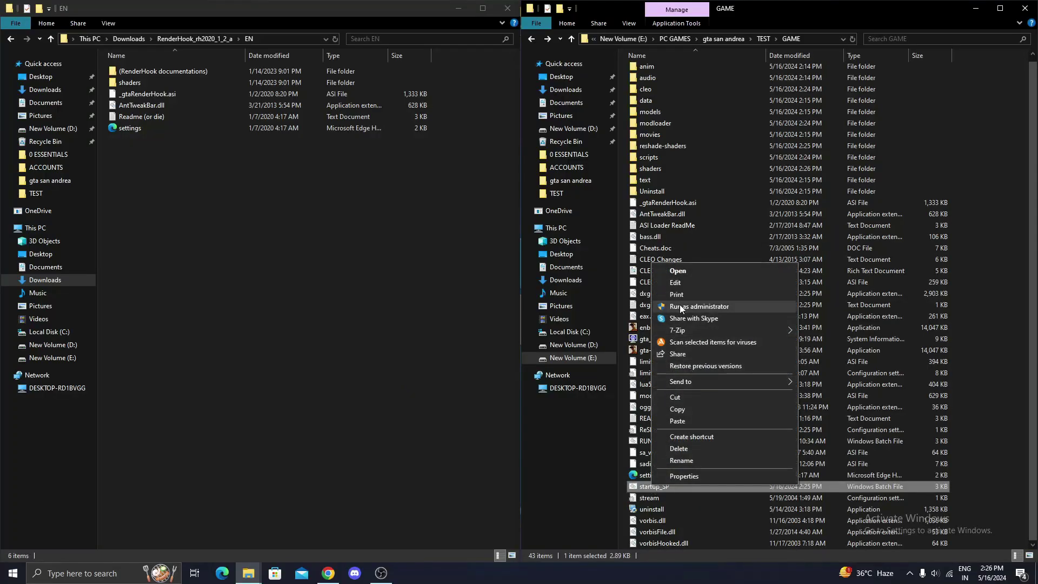
pyautogui.click(696, 306)
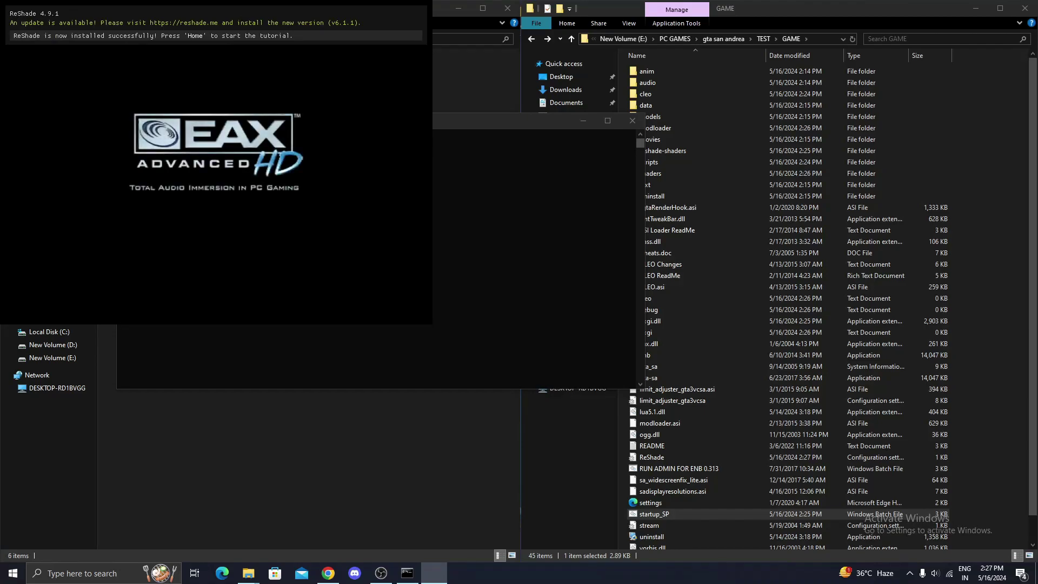
# Step: Start a new game, set the display resolution to 1600 x 900 x 32, and return to gameplay
pyautogui.press('Return')
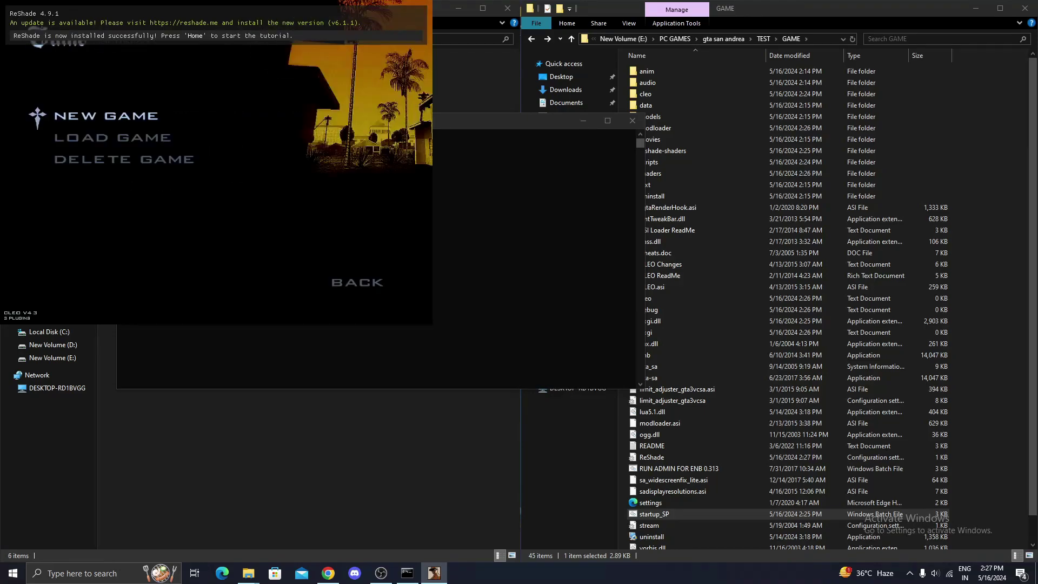
pyautogui.press('Return')
pyautogui.press('Return')
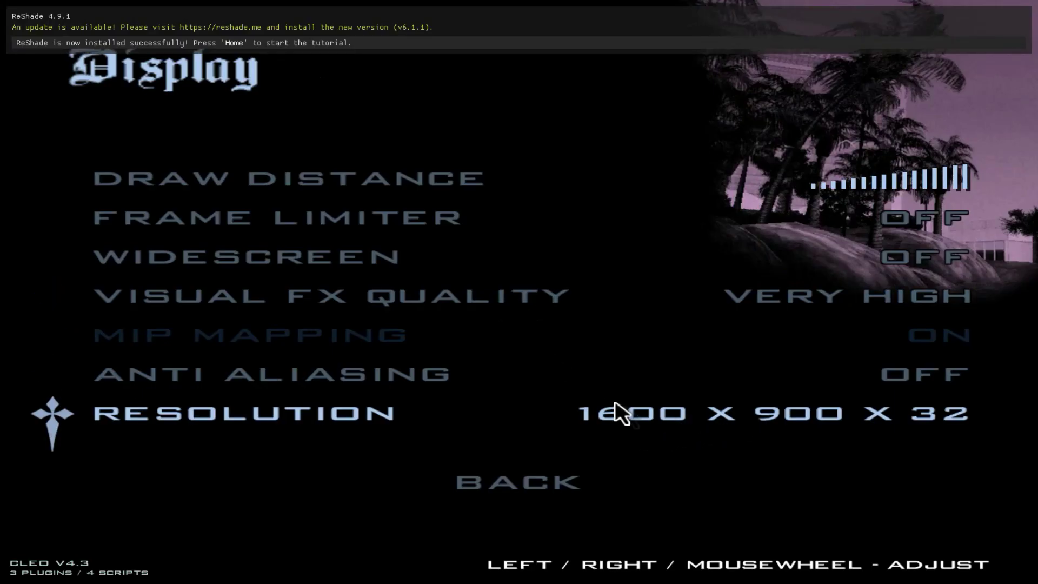
pyautogui.press('Escape')
pyautogui.press('Escape')
pyautogui.press('Escape')
pyautogui.press('Escape')
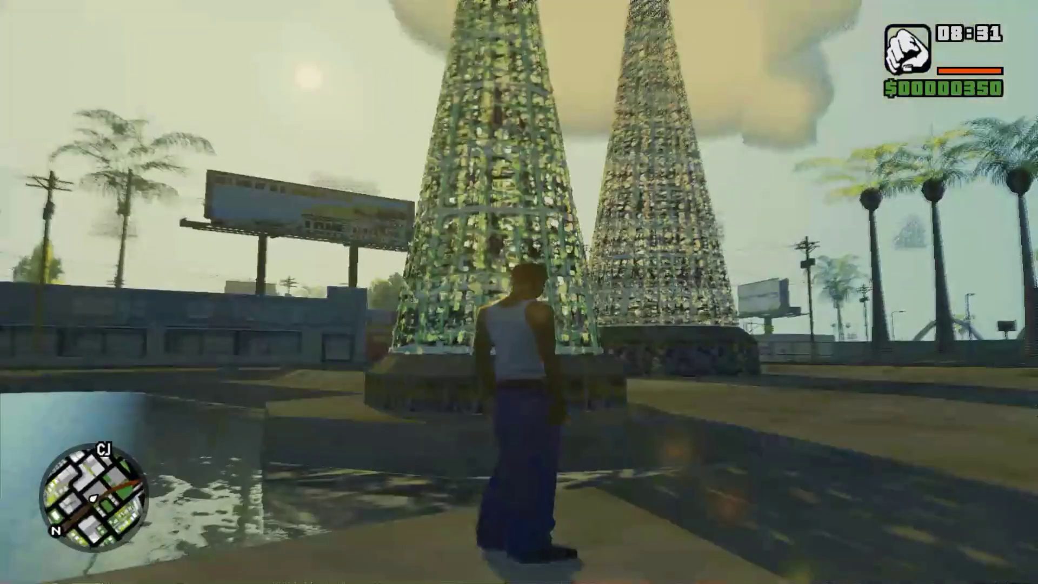
# Step: Open the ReShade overlay in the game to view the effects list and settings, and close it again
pyautogui.press('Home')
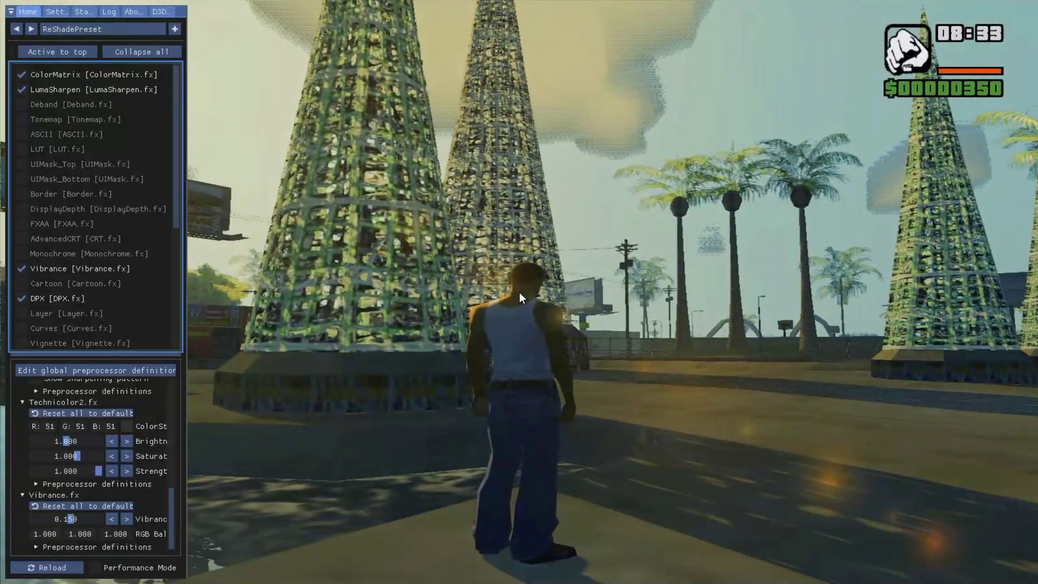
pyautogui.press('Home')
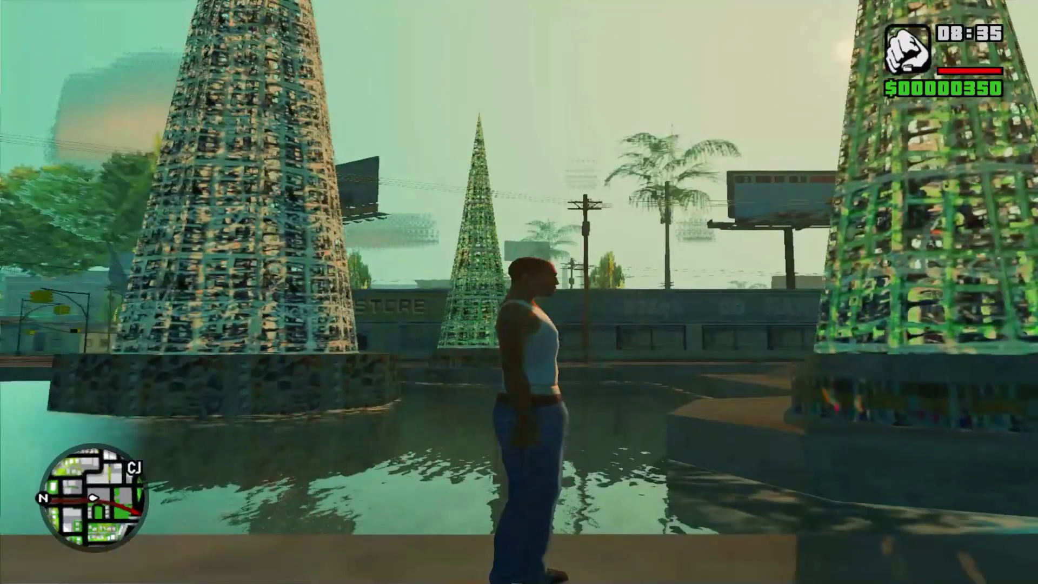